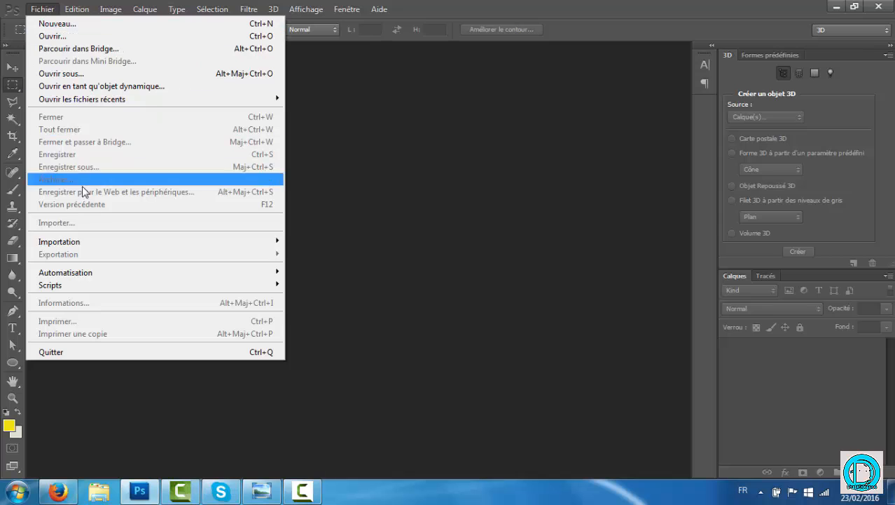
Switch to Windows Photo Viewer to examine the reference logo image and return to Photoshop.
{"action": "left_click", "coordinate": [128, 385]}
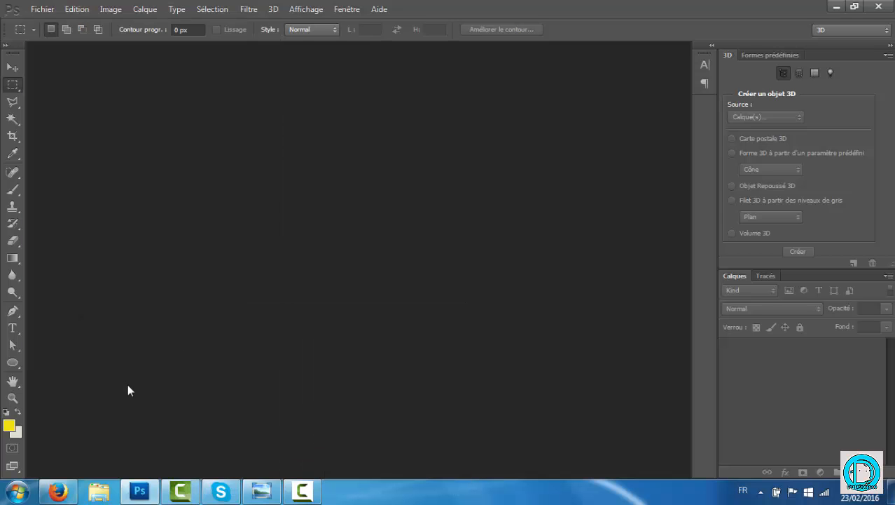
{"action": "left_click", "coordinate": [262, 491]}
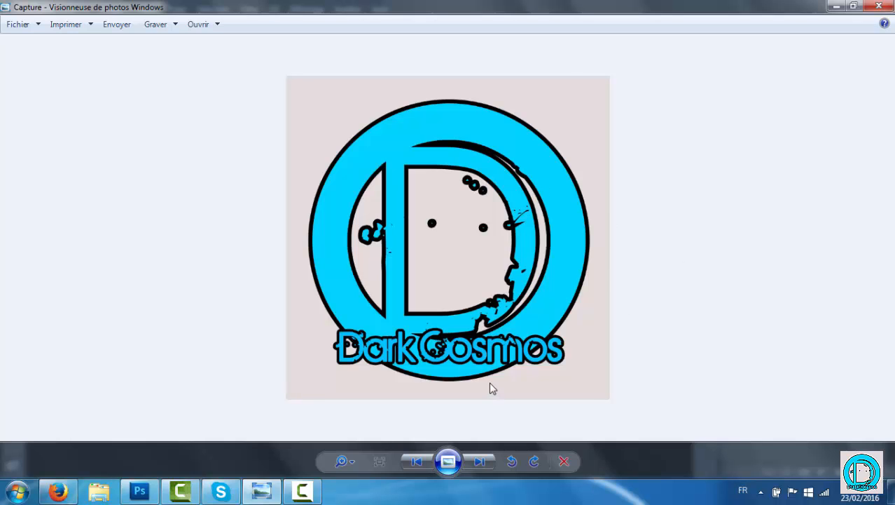
{"action": "left_click", "coordinate": [836, 6]}
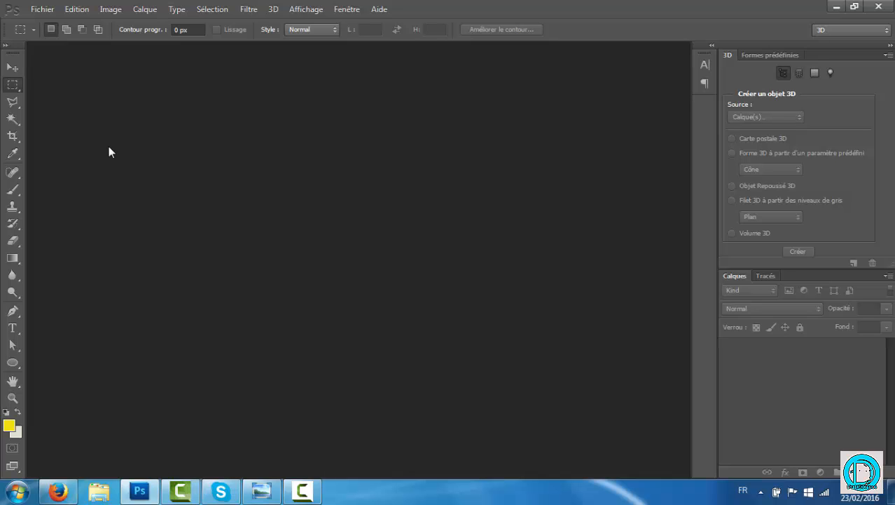
Open the Youtube-bannerTemplate file from the Téléchargements folder.
{"action": "key", "text": "ctrl+n"}
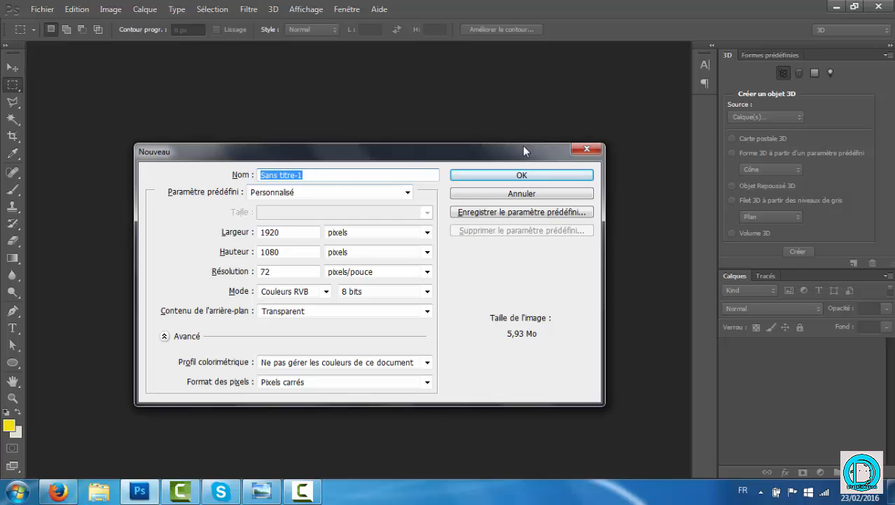
{"action": "left_click", "coordinate": [587, 148]}
{"action": "left_click", "coordinate": [42, 9]}
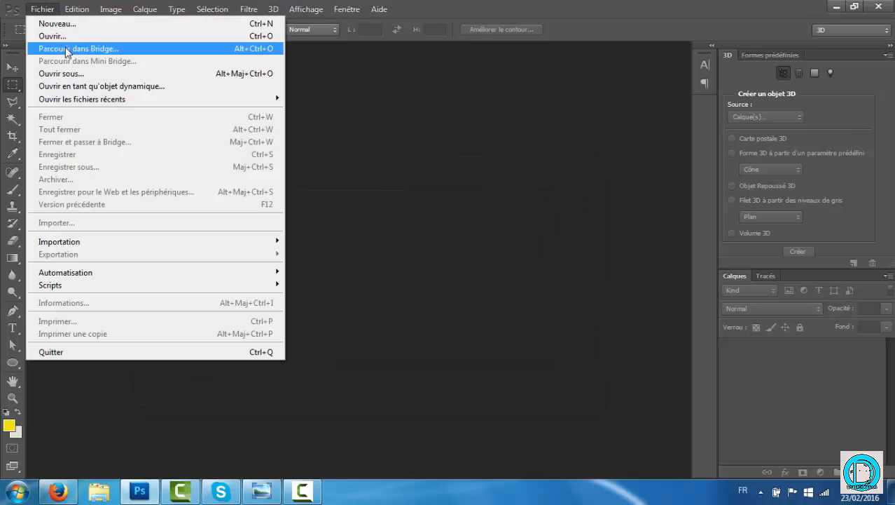
{"action": "left_click", "coordinate": [73, 35]}
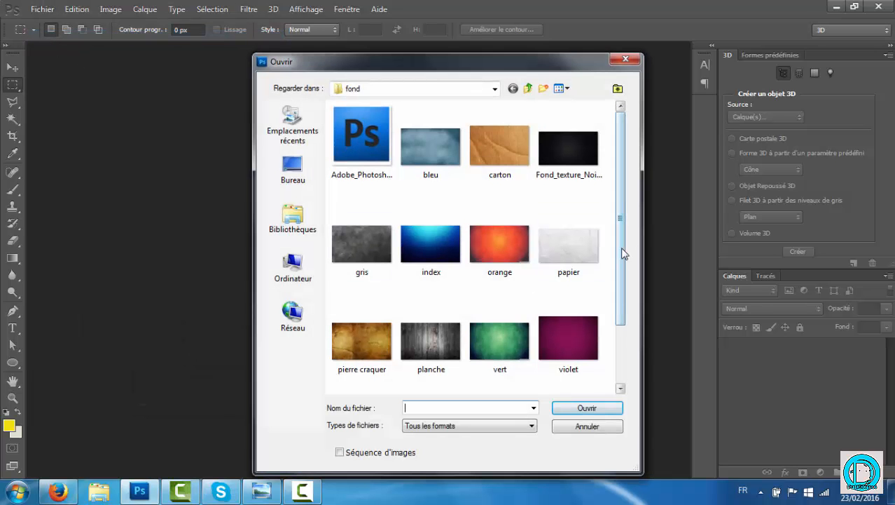
{"action": "left_click_drag", "start_coordinate": [623, 254], "coordinate": [621, 305]}
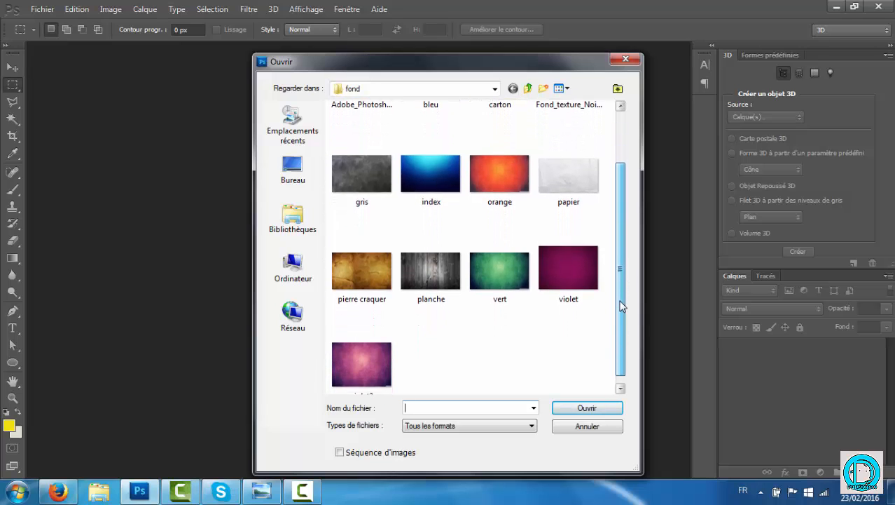
{"action": "scroll", "coordinate": [621, 313], "scroll_direction": "up", "scroll_amount": 2}
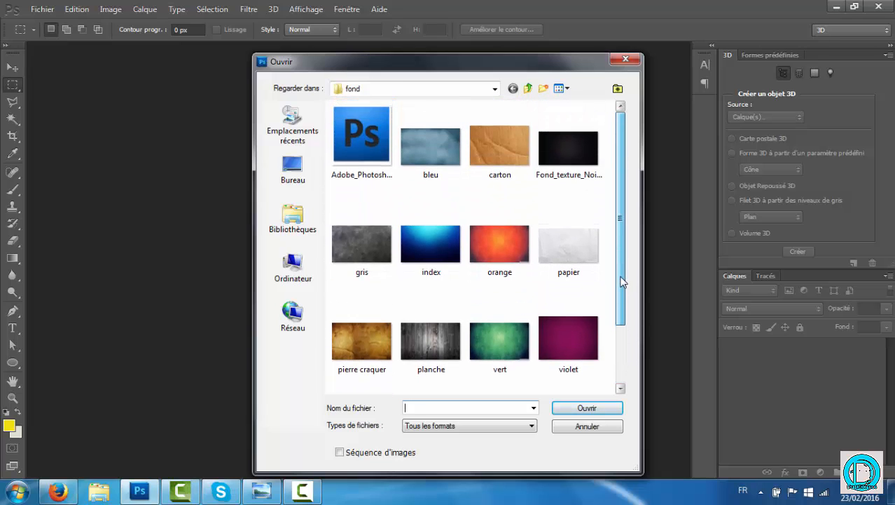
{"action": "left_click", "coordinate": [372, 89]}
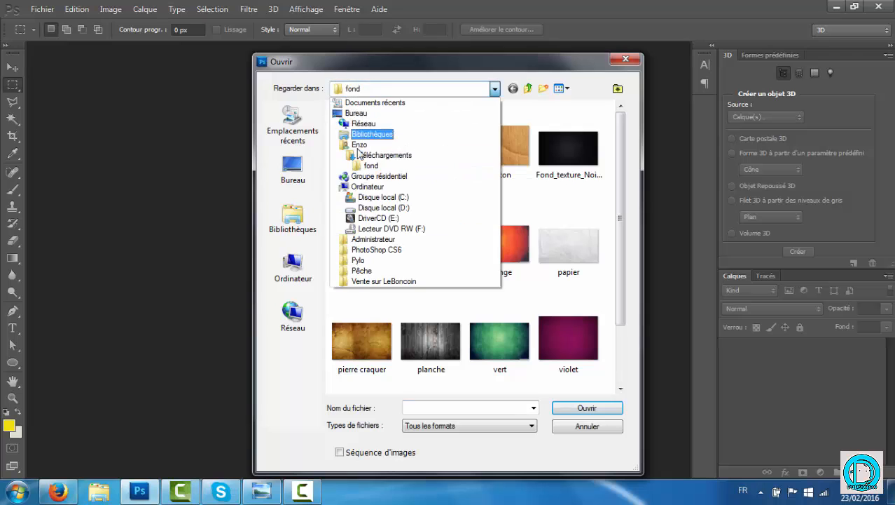
{"action": "left_click", "coordinate": [365, 155]}
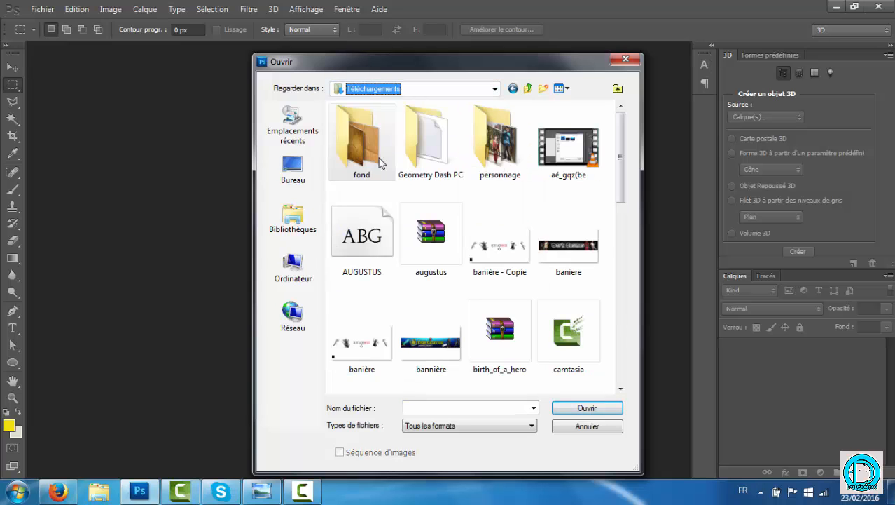
{"action": "left_click_drag", "start_coordinate": [620, 157], "coordinate": [625, 358]}
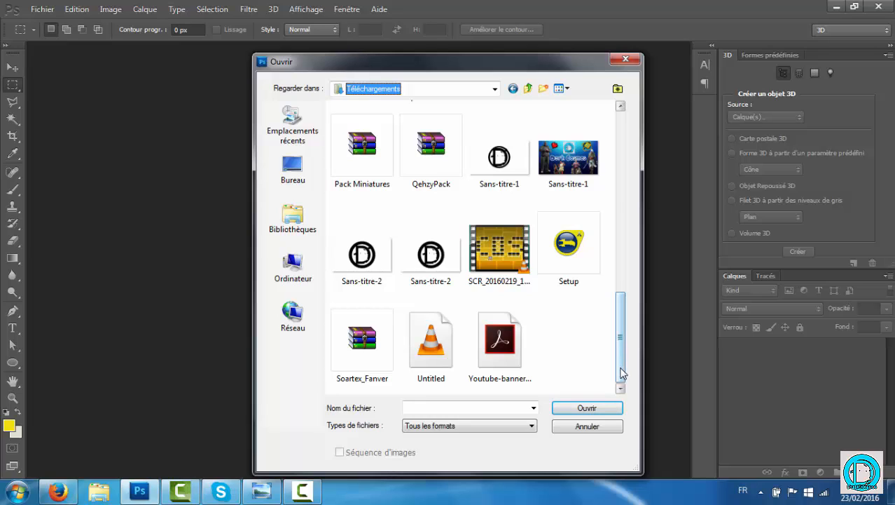
{"action": "left_click", "coordinate": [497, 352]}
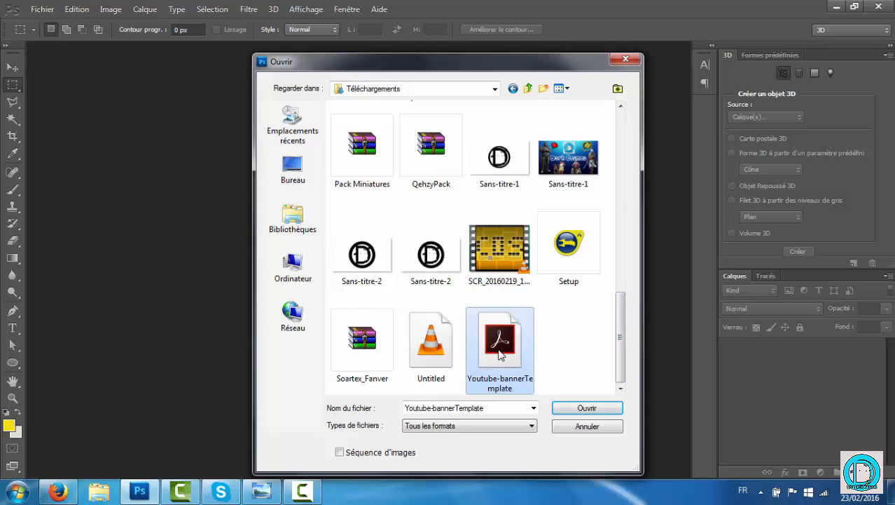
{"action": "left_click", "coordinate": [588, 409]}
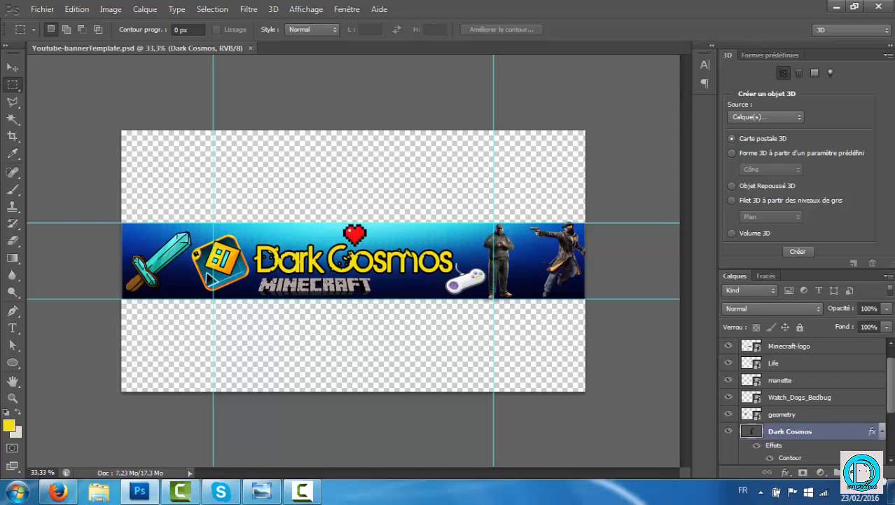
Delete the Dark Cosmos text layer, the sword layer and the Calque 4 layer from the banner template.
{"action": "key", "text": "Delete"}
{"action": "left_click", "coordinate": [412, 186]}
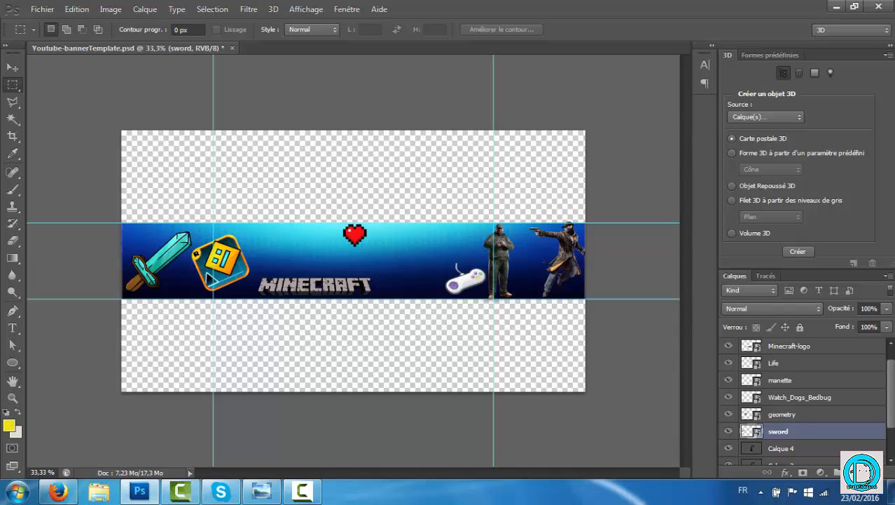
{"action": "key", "text": "Delete"}
{"action": "key", "text": "Return"}
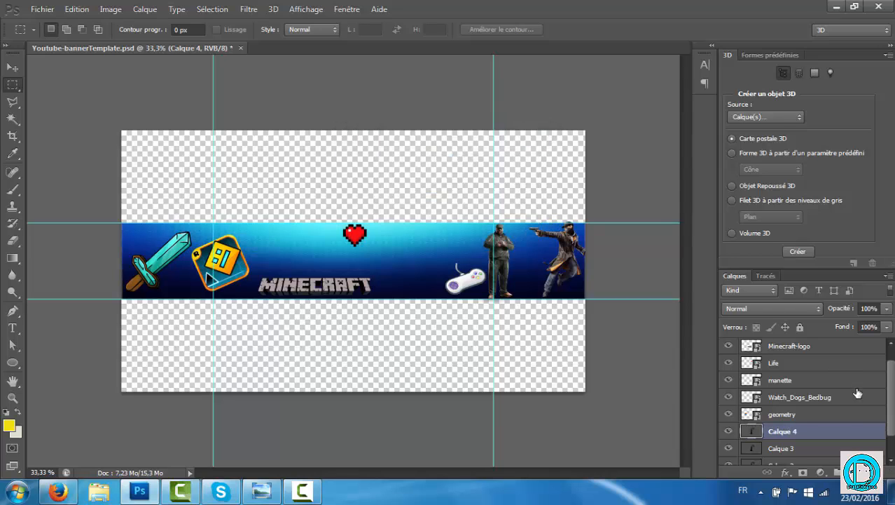
{"action": "key", "text": "Delete"}
{"action": "key", "text": "Return"}
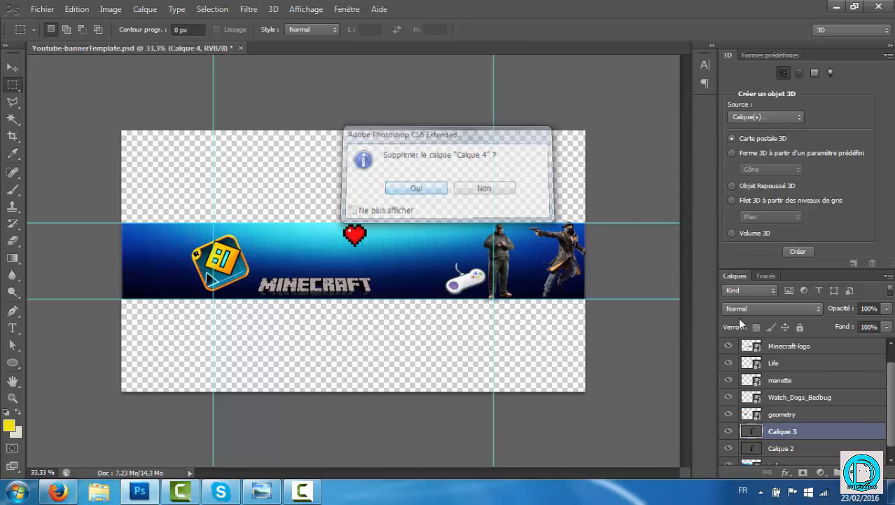
Delete the Calque 3, Calque 2 and index background layers.
{"action": "key", "text": "Delete"}
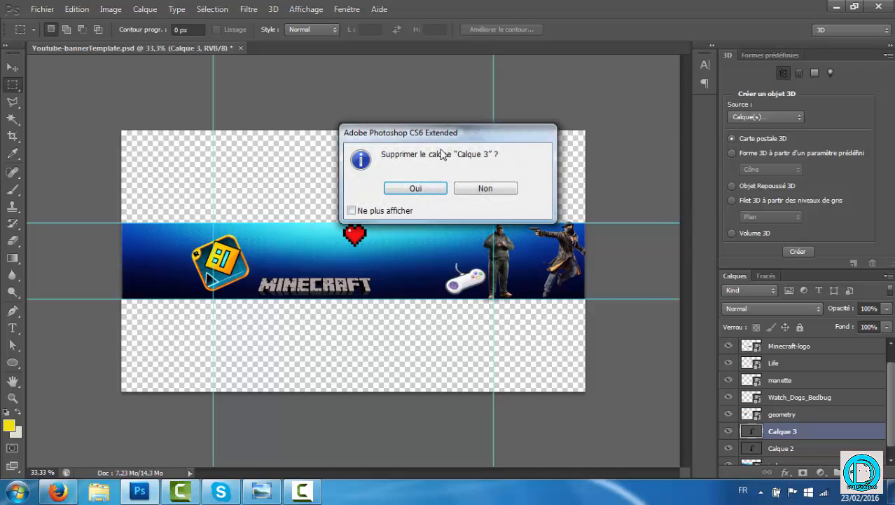
{"action": "left_click", "coordinate": [406, 186]}
{"action": "key", "text": "Delete"}
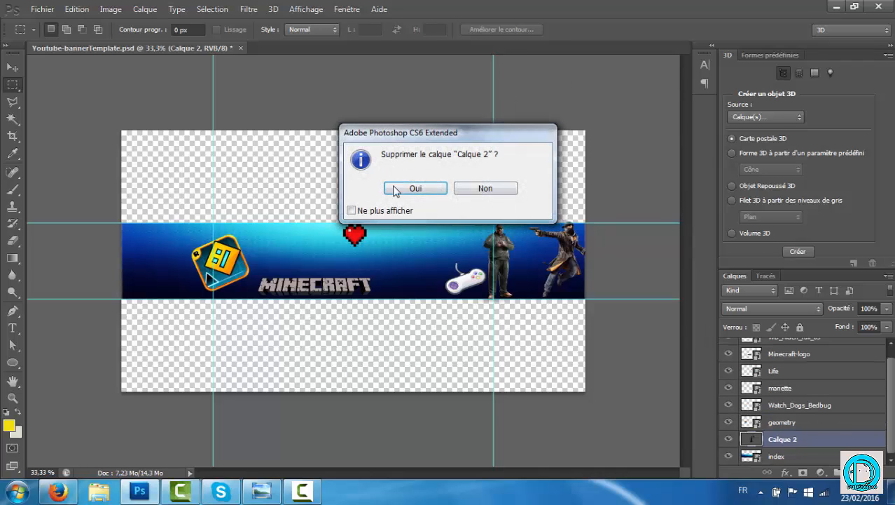
{"action": "left_click", "coordinate": [396, 188]}
{"action": "key", "text": "Delete"}
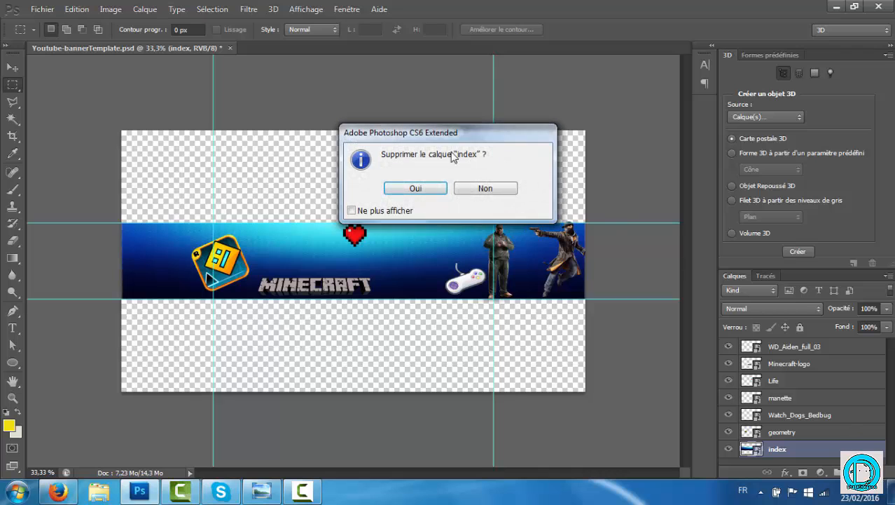
{"action": "left_click", "coordinate": [417, 187]}
Delete the geometry, Watch_Dogs_Bedbug and manette layers.
{"action": "key", "text": "Delete"}
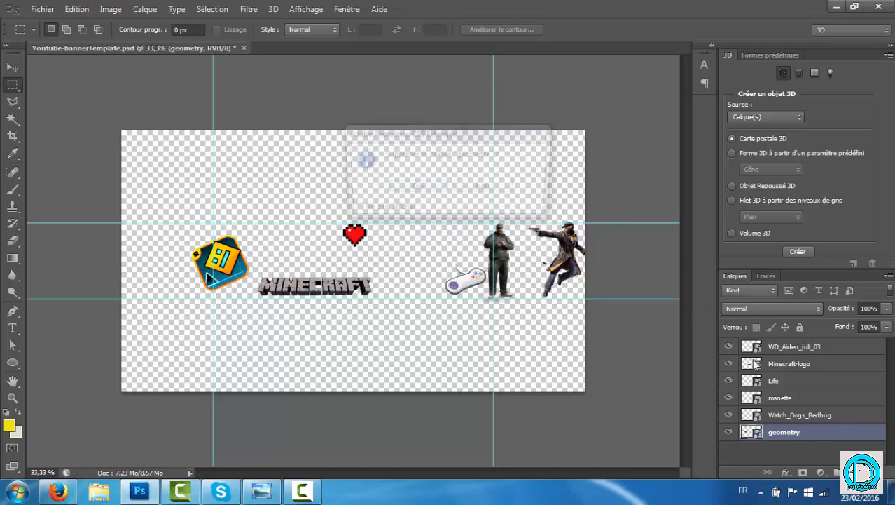
{"action": "left_click", "coordinate": [395, 191]}
{"action": "left_click", "coordinate": [395, 190]}
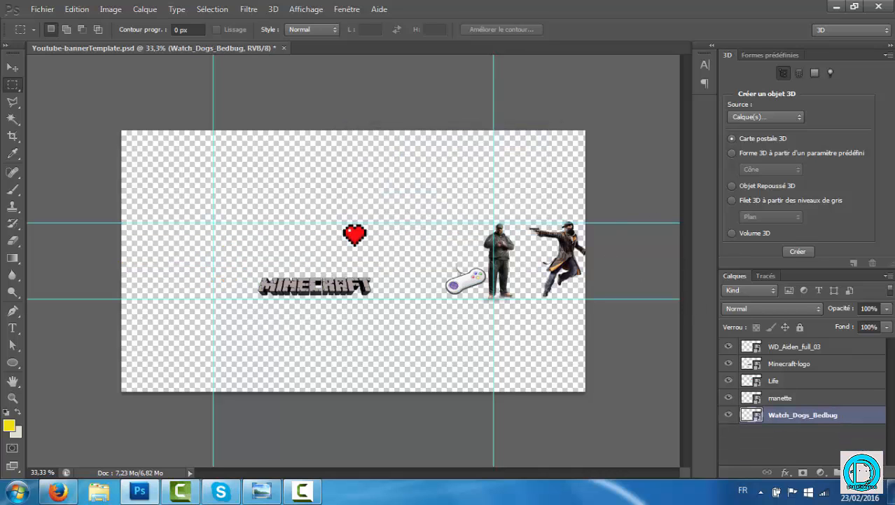
{"action": "left_click", "coordinate": [861, 496]}
{"action": "left_click", "coordinate": [861, 496]}
{"action": "key", "text": "Delete"}
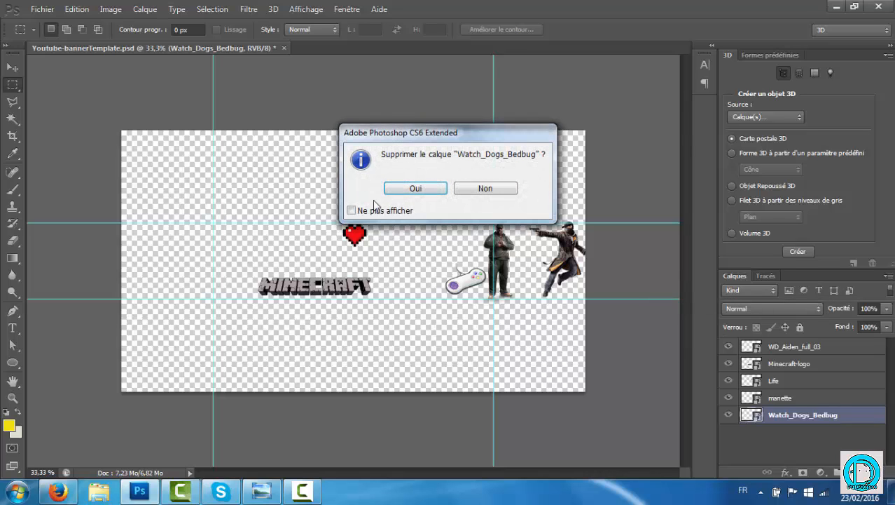
{"action": "left_click", "coordinate": [396, 190]}
{"action": "key", "text": "Delete"}
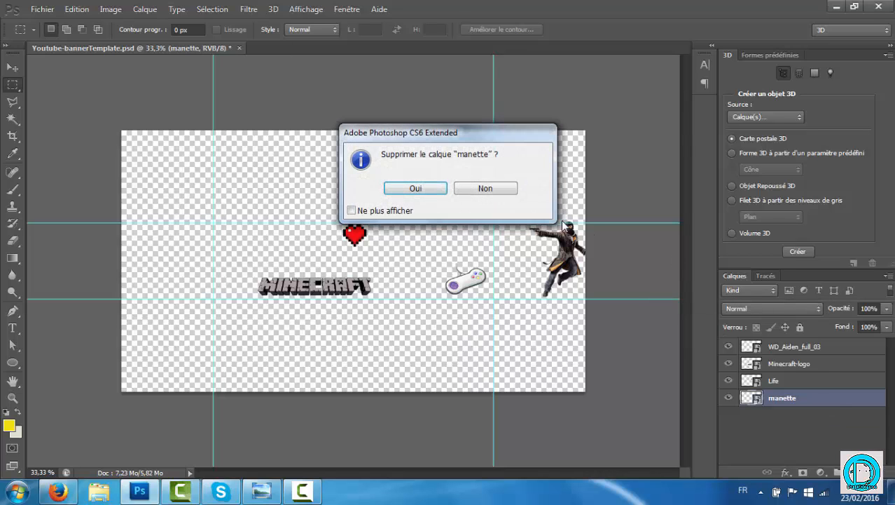
{"action": "left_click", "coordinate": [397, 190]}
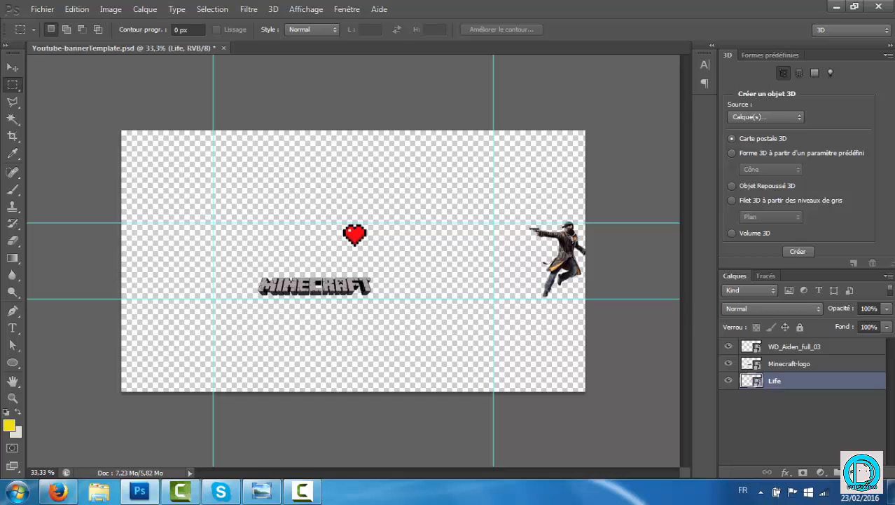
Delete the Life and Minecraft-logo layers, keeping only WD_Aiden_full_03.
{"action": "key", "text": "Delete"}
{"action": "left_click", "coordinate": [429, 192]}
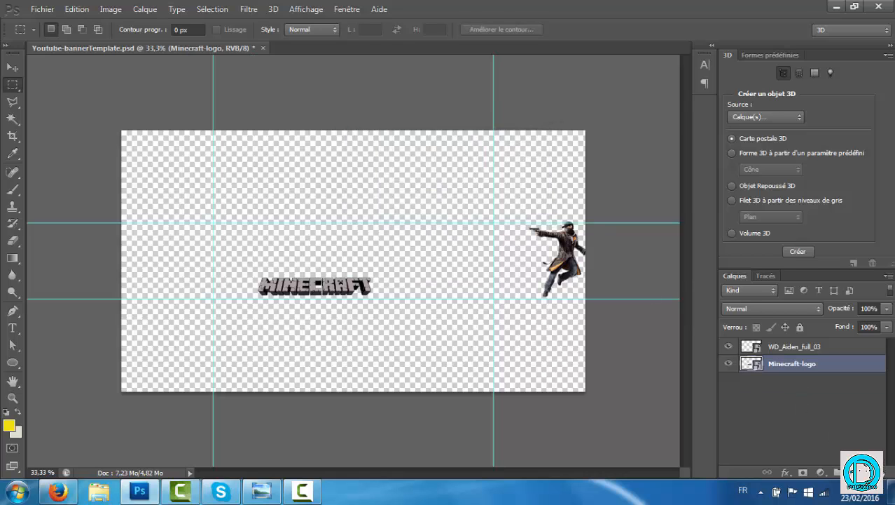
{"action": "key", "text": "Delete"}
{"action": "left_click", "coordinate": [424, 192]}
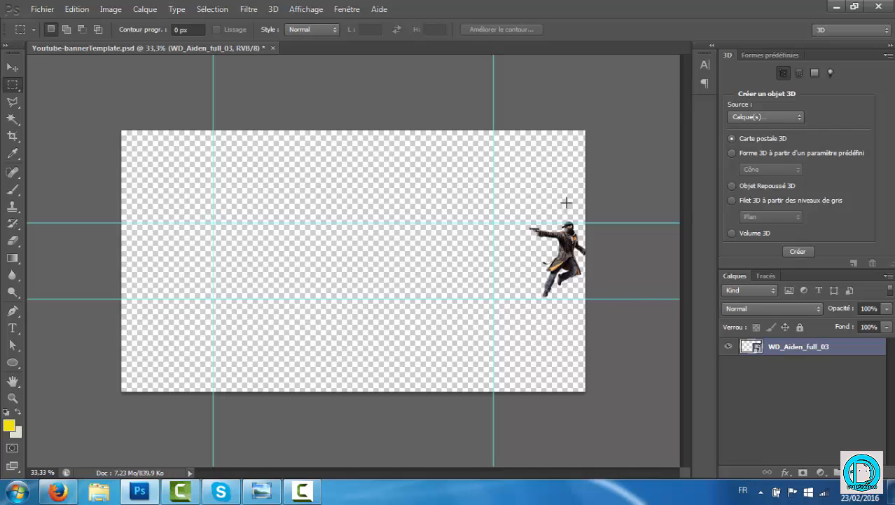
Move the WD_Aiden_full_03 character completely off the canvas with the Move tool.
{"action": "left_click_drag", "start_coordinate": [569, 256], "coordinate": [654, 178]}
{"action": "mouse_move", "coordinate": [551, 248]}
{"action": "left_mouse_down"}
{"action": "mouse_move", "coordinate": [511, 289]}
{"action": "mouse_move", "coordinate": [642, 180]}
{"action": "left_mouse_up"}
{"action": "key", "text": "v"}
{"action": "left_click_drag", "start_coordinate": [612, 275], "coordinate": [663, 137]}
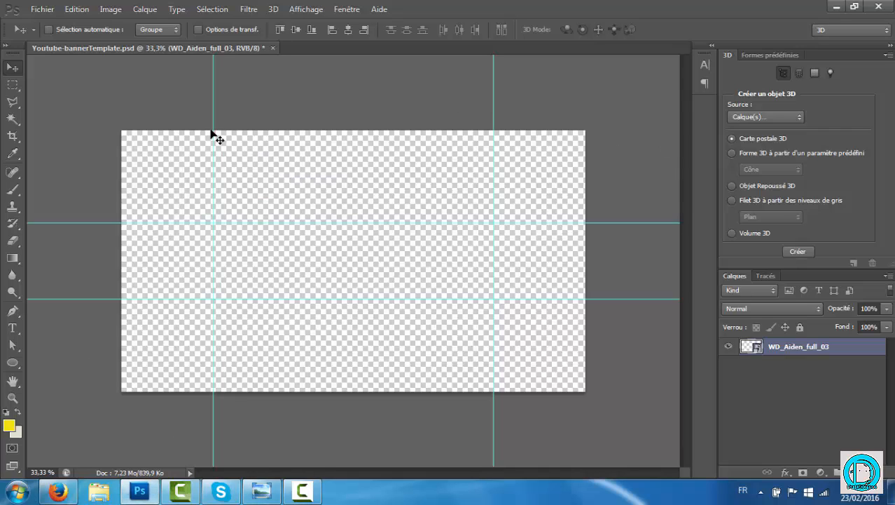
{"action": "mouse_move", "coordinate": [213, 130]}
{"action": "left_mouse_down"}
{"action": "mouse_move", "coordinate": [340, 144]}
{"action": "mouse_move", "coordinate": [213, 139]}
{"action": "left_mouse_up"}
{"action": "left_click_drag", "start_coordinate": [214, 117], "coordinate": [212, 117]}
{"action": "left_click_drag", "start_coordinate": [213, 118], "coordinate": [214, 118]}
Check the reference logo image again in Windows Photo Viewer and return to the Photoshop document.
{"action": "left_click", "coordinate": [250, 495]}
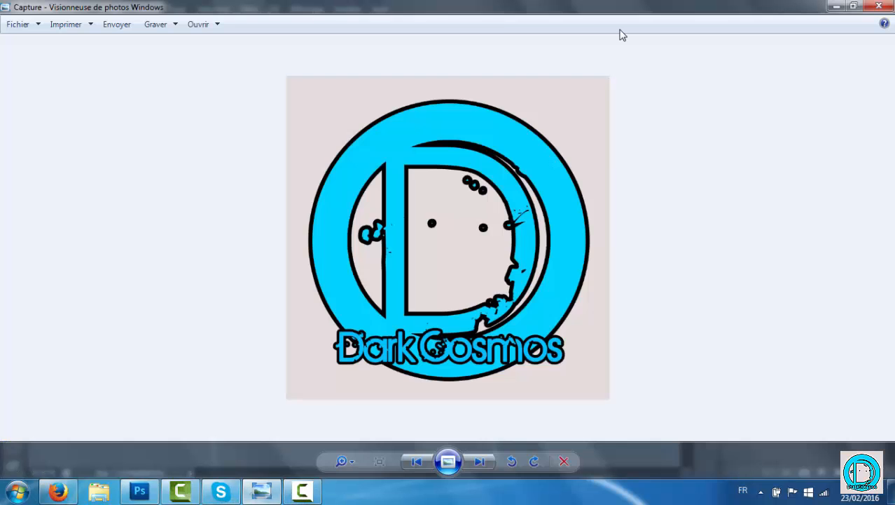
{"action": "left_click", "coordinate": [836, 6]}
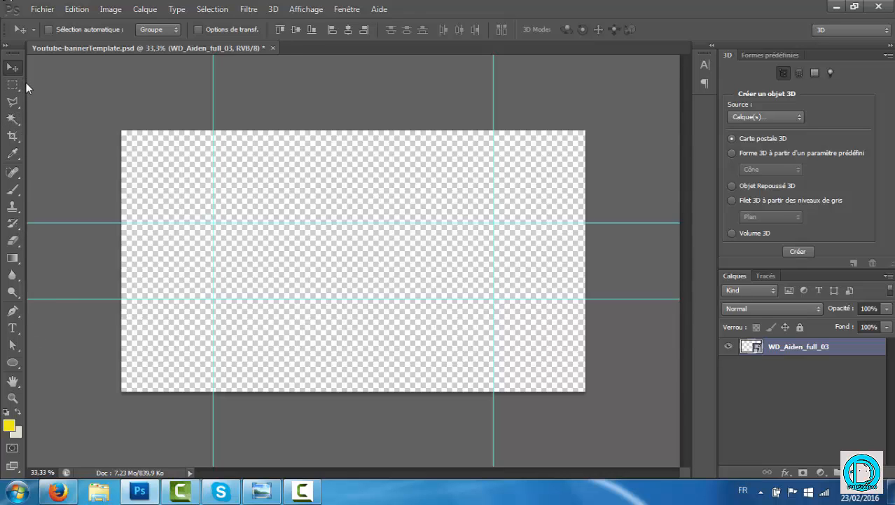
Draw a rectangle shape about 1281 × 1195 px between the two vertical guides, covering the full canvas height.
{"action": "left_click", "coordinate": [18, 363]}
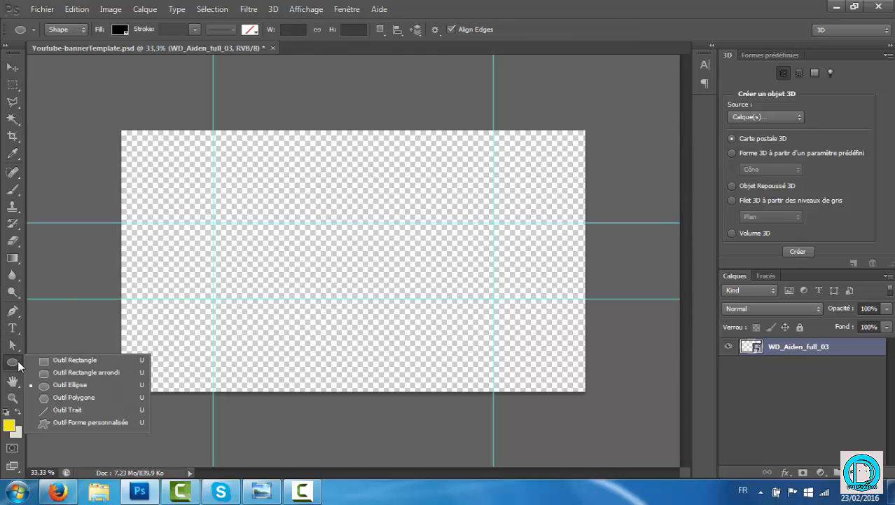
{"action": "left_click", "coordinate": [66, 360]}
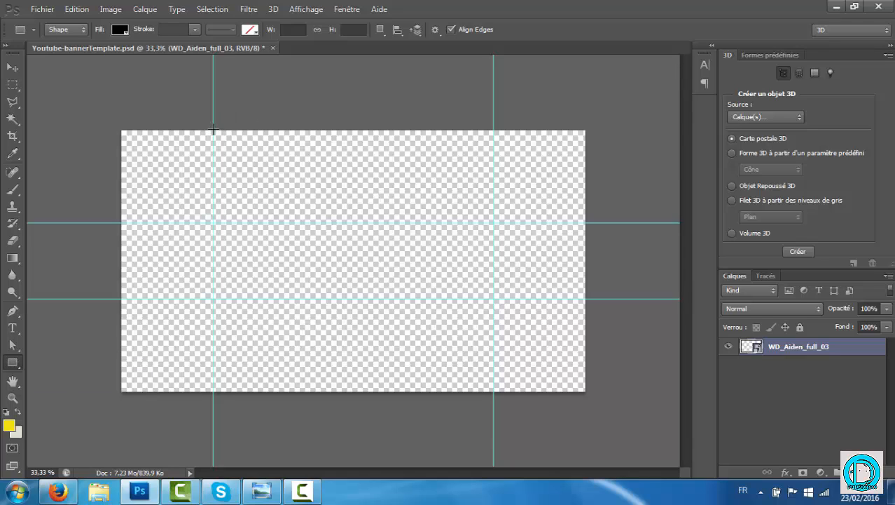
{"action": "left_click_drag", "start_coordinate": [213, 130], "coordinate": [491, 390]}
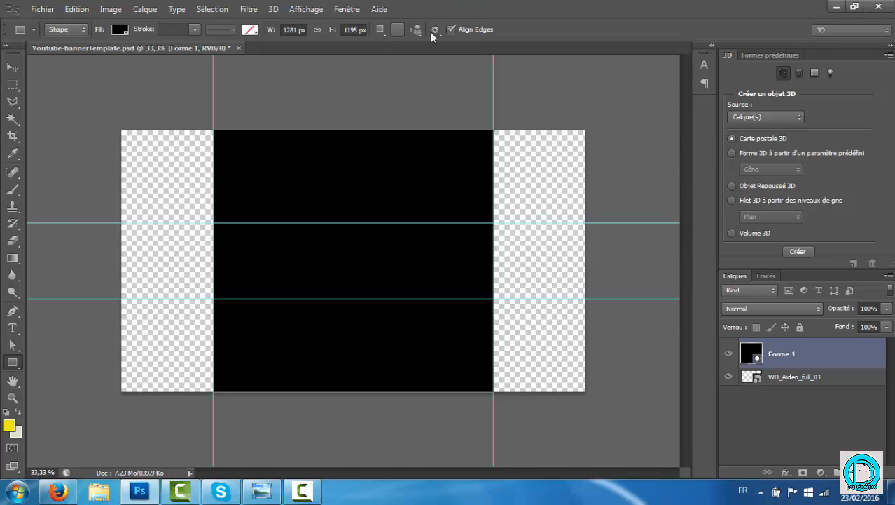
Change the rectangle's fill colour to very light grey.
{"action": "left_click", "coordinate": [119, 31]}
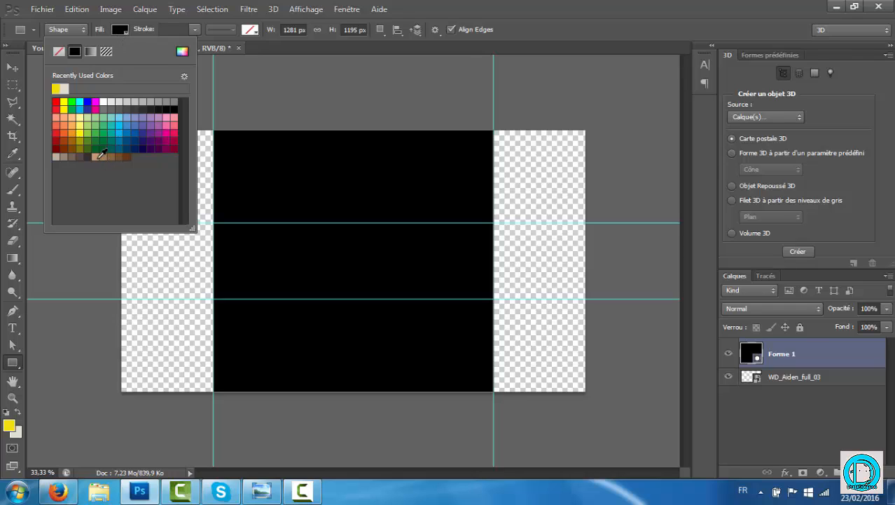
{"action": "left_click", "coordinate": [111, 102]}
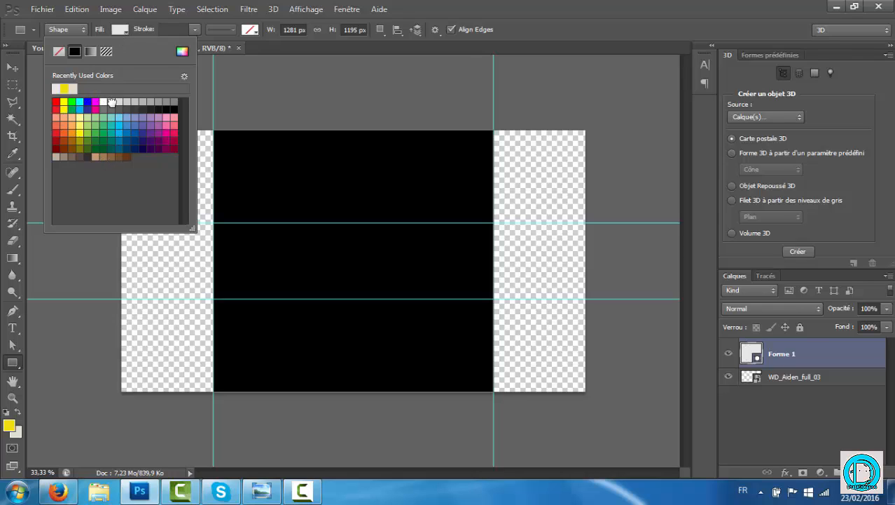
{"action": "left_click", "coordinate": [527, 85]}
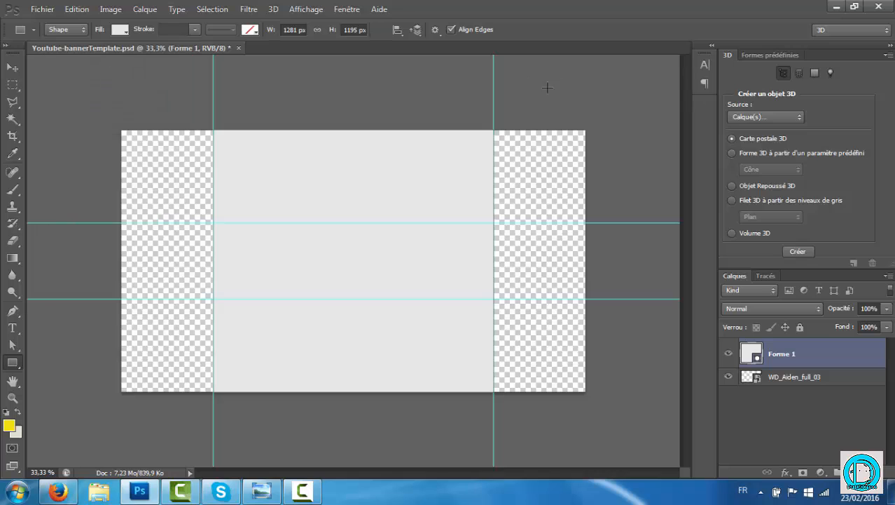
{"action": "left_click", "coordinate": [532, 95]}
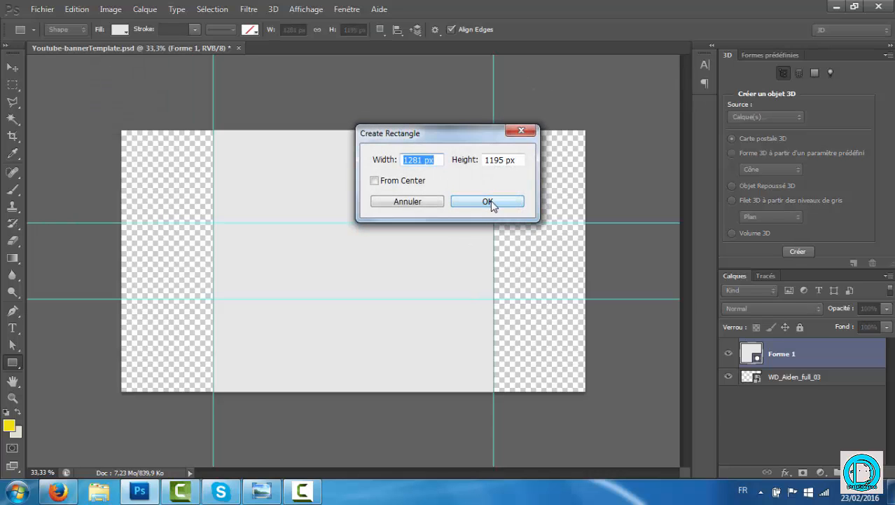
{"action": "left_click", "coordinate": [489, 201]}
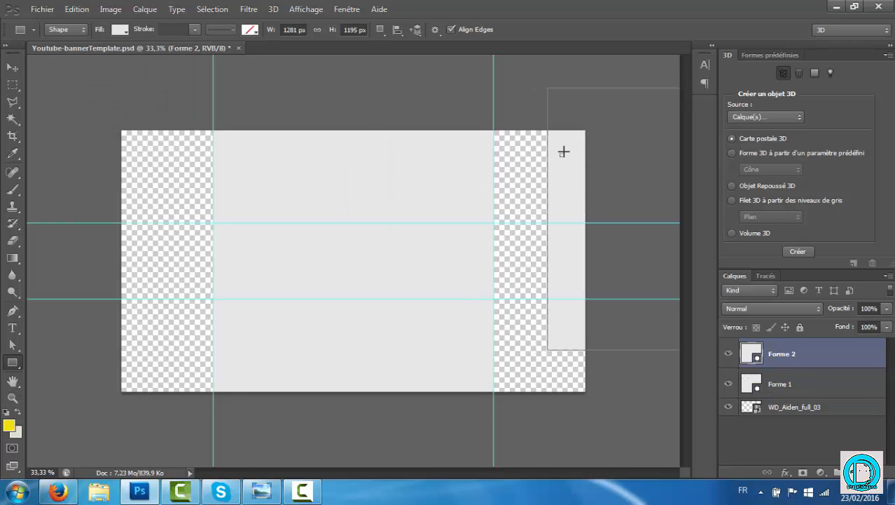
{"action": "left_click_drag", "start_coordinate": [565, 151], "coordinate": [546, 147]}
{"action": "key", "text": "ctrl+z"}
{"action": "key", "text": "ctrl+alt+z"}
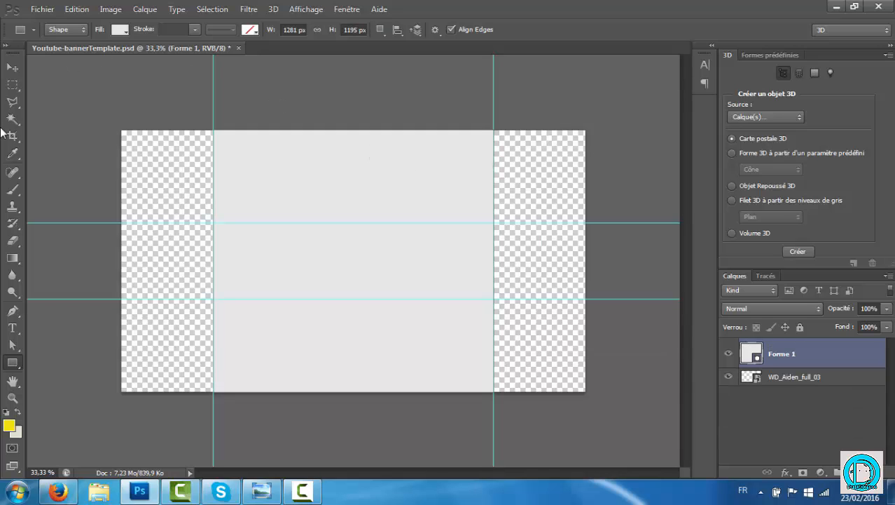
Start a text box inside the grey rectangle with the Type tool and leave it empty.
{"action": "left_click", "coordinate": [12, 68]}
{"action": "left_click_drag", "start_coordinate": [231, 171], "coordinate": [228, 168]}
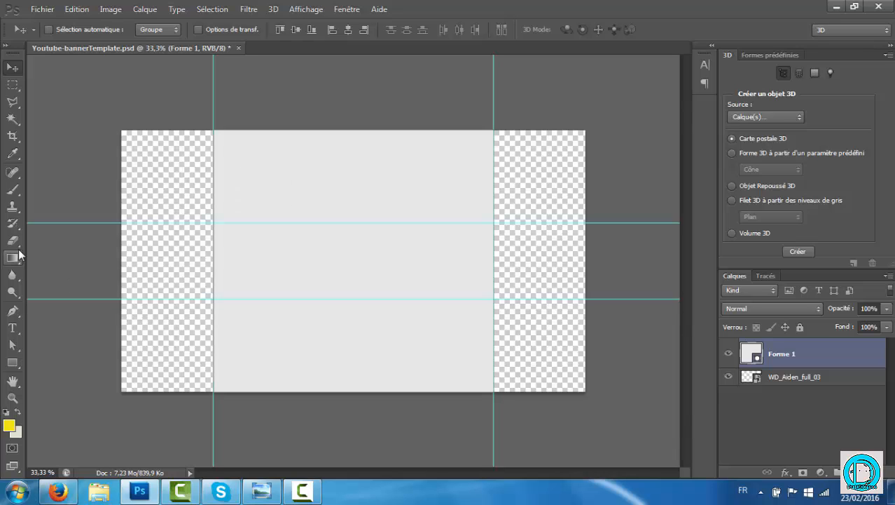
{"action": "left_click", "coordinate": [13, 328]}
{"action": "left_click", "coordinate": [221, 262]}
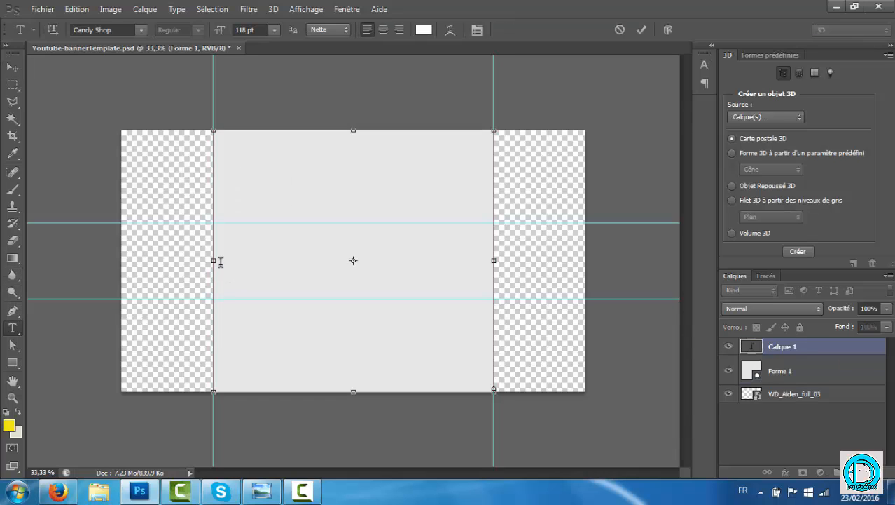
{"action": "right_click", "coordinate": [297, 169]}
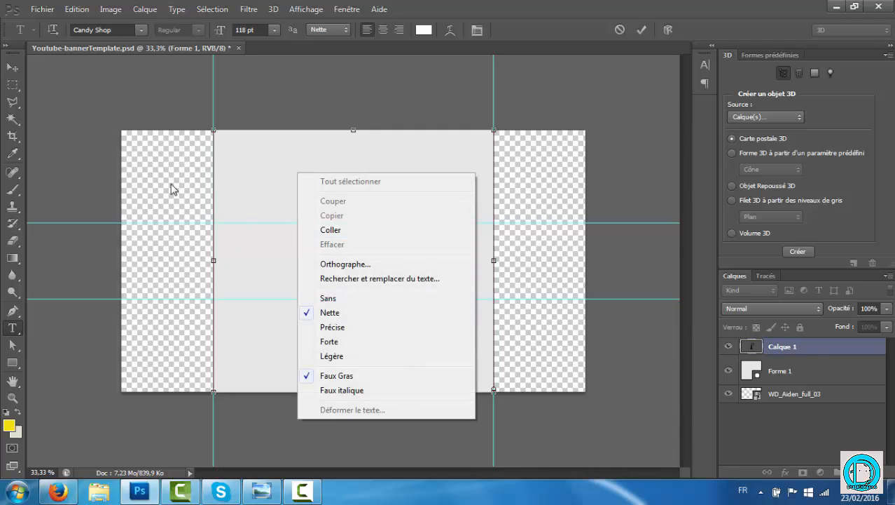
{"action": "left_click", "coordinate": [172, 186]}
{"action": "left_click", "coordinate": [13, 68]}
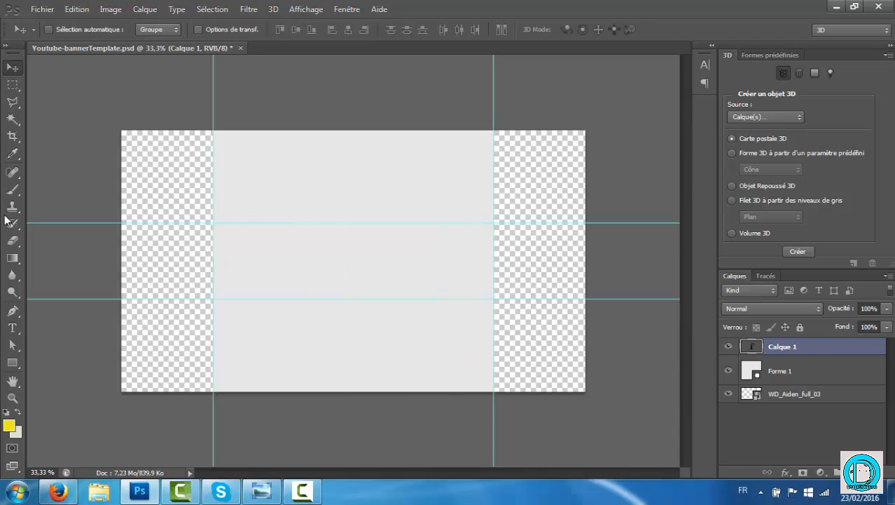
Add the text "Dark Cosmos" as a new text layer across the middle of the grey rectangle.
{"action": "left_click", "coordinate": [13, 327]}
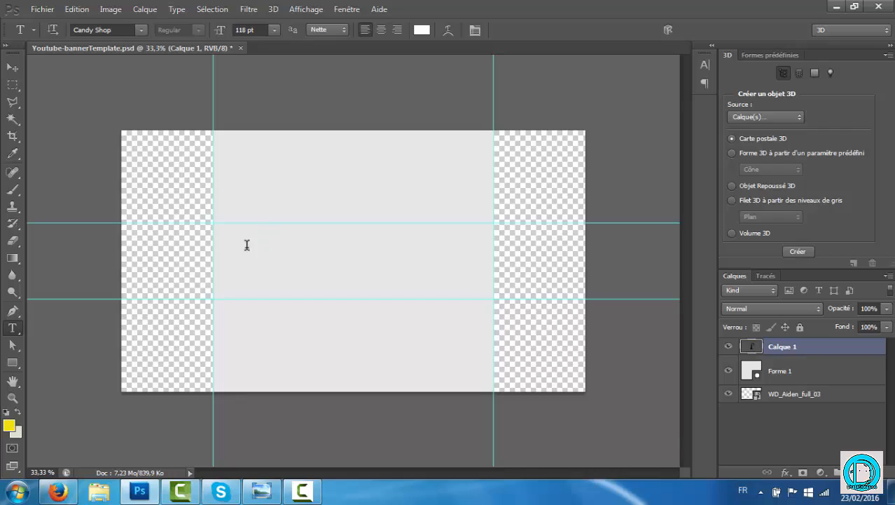
{"action": "left_click", "coordinate": [248, 246]}
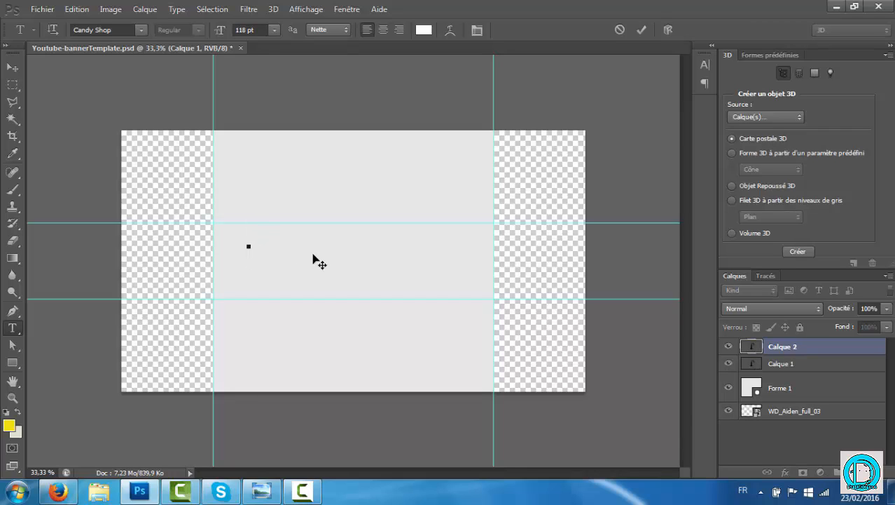
{"action": "type", "text": "Dar"}
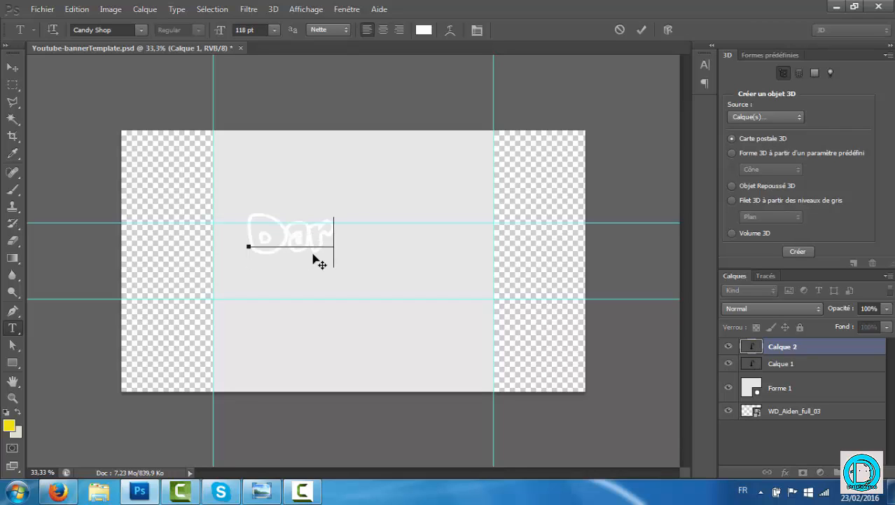
{"action": "type", "text": "k Co"}
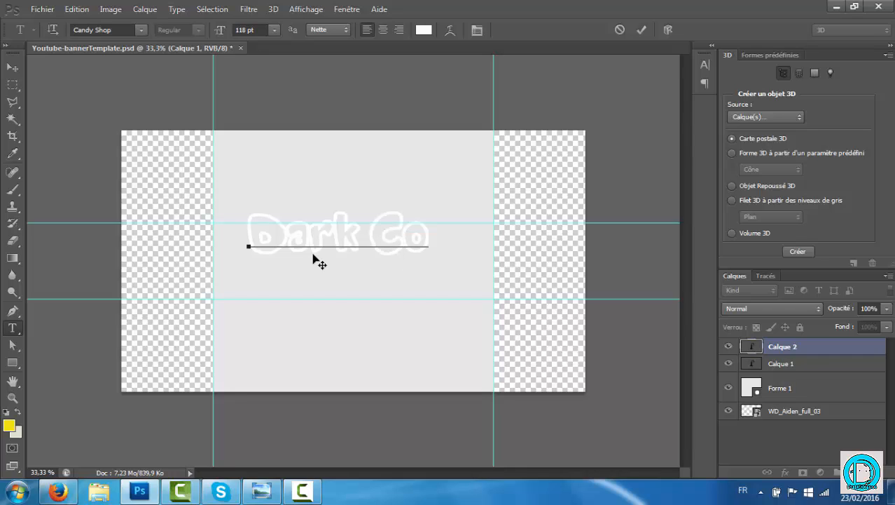
{"action": "type", "text": "smos"}
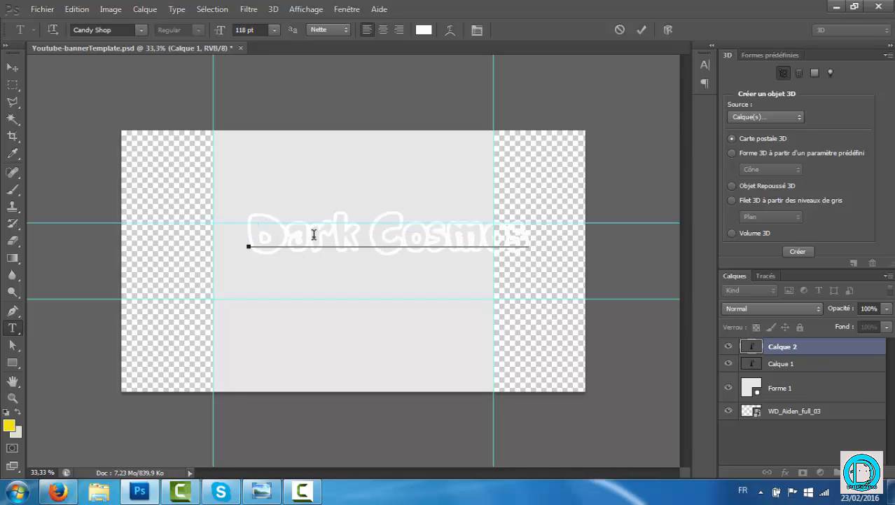
Set the font of the whole "Dark Cosmos" text to BIRTH OF A HERO.
{"action": "left_click_drag", "start_coordinate": [249, 237], "coordinate": [529, 237]}
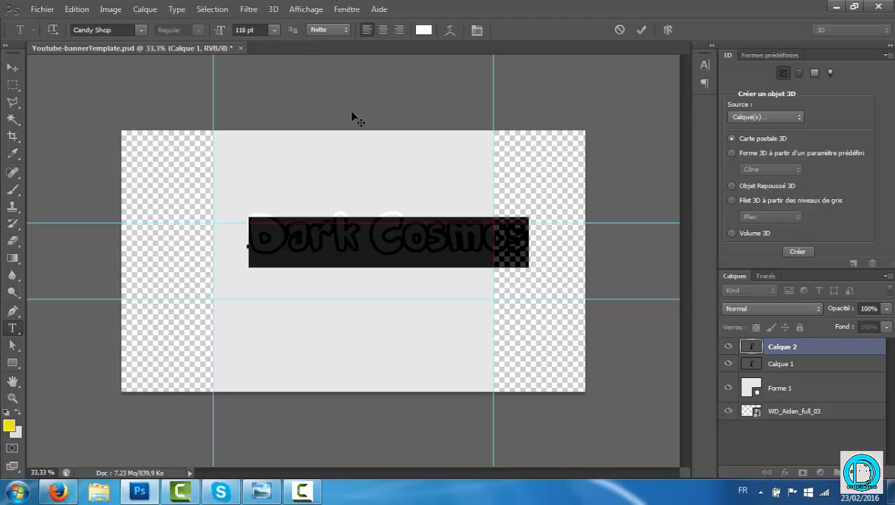
{"action": "left_click", "coordinate": [144, 32]}
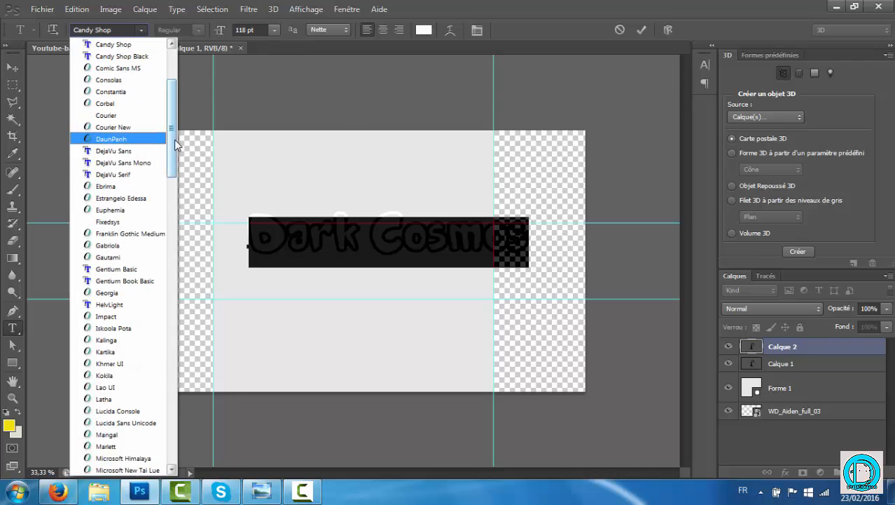
{"action": "left_click", "coordinate": [125, 27]}
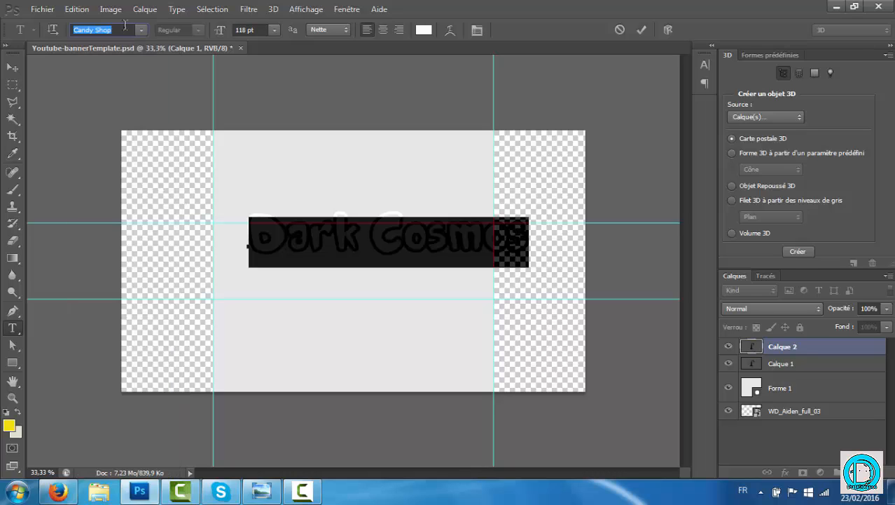
{"action": "type", "text": "BIRTH OF A HERO"}
{"action": "key", "text": "Return"}
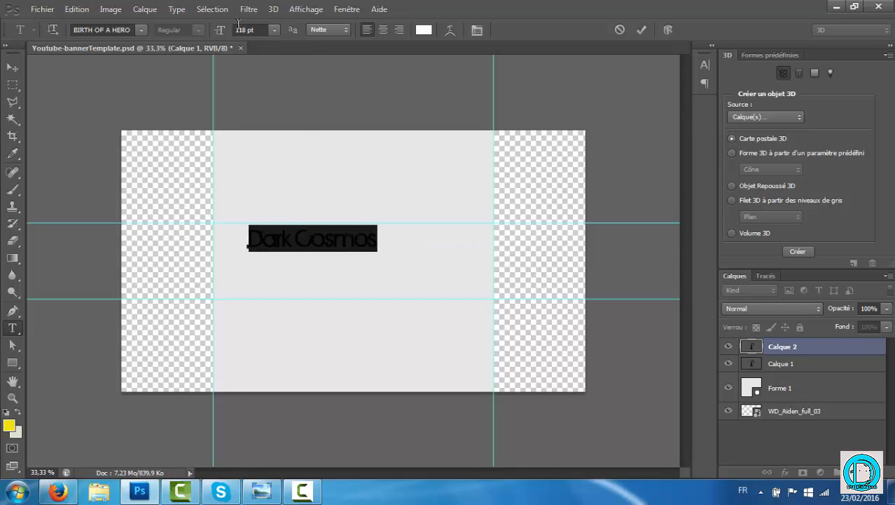
Set the "Dark Cosmos" text size to 208 pt and shift the text down between the two horizontal guides.
{"action": "type", "text": "3"}
{"action": "key", "text": "Return"}
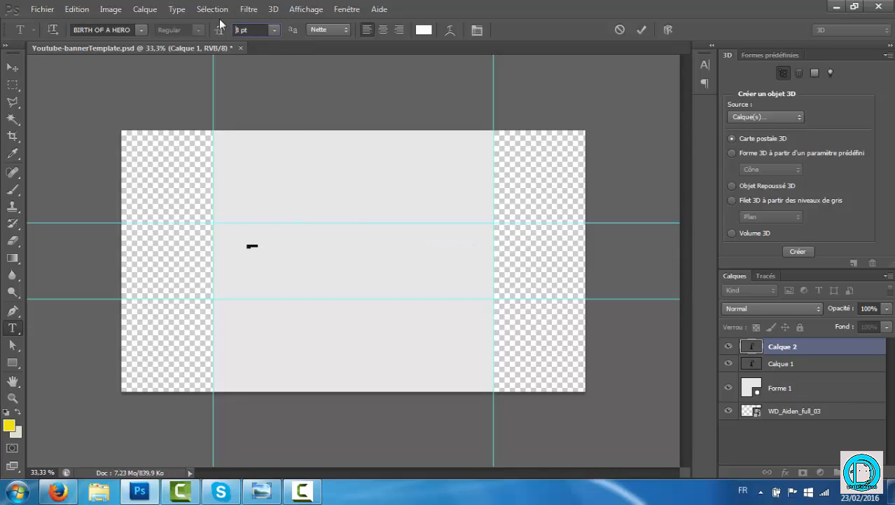
{"action": "type", "text": "208"}
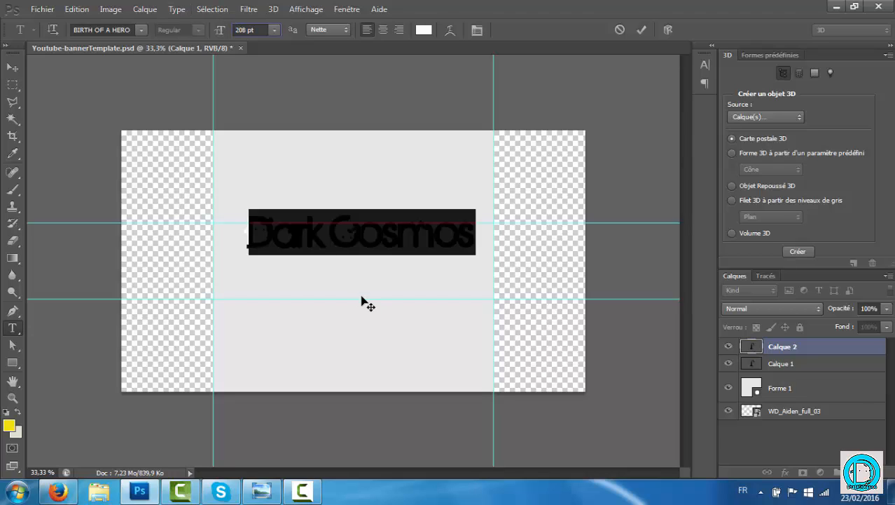
{"action": "mouse_move", "coordinate": [270, 280]}
{"action": "left_mouse_down"}
{"action": "mouse_move", "coordinate": [272, 304]}
{"action": "mouse_move", "coordinate": [267, 291]}
{"action": "left_mouse_up"}
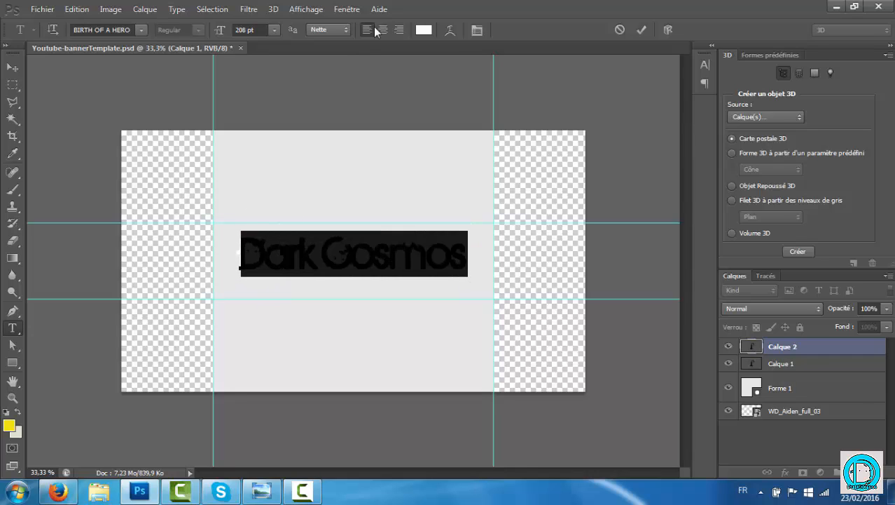
Change the "Dark Cosmos" text colour to black and centre the text within the grey rectangle.
{"action": "left_click", "coordinate": [424, 29]}
{"action": "mouse_move", "coordinate": [57, 241]}
{"action": "left_mouse_down"}
{"action": "mouse_move", "coordinate": [42, 296]}
{"action": "mouse_move", "coordinate": [39, 395]}
{"action": "left_mouse_up"}
{"action": "left_click", "coordinate": [355, 221]}
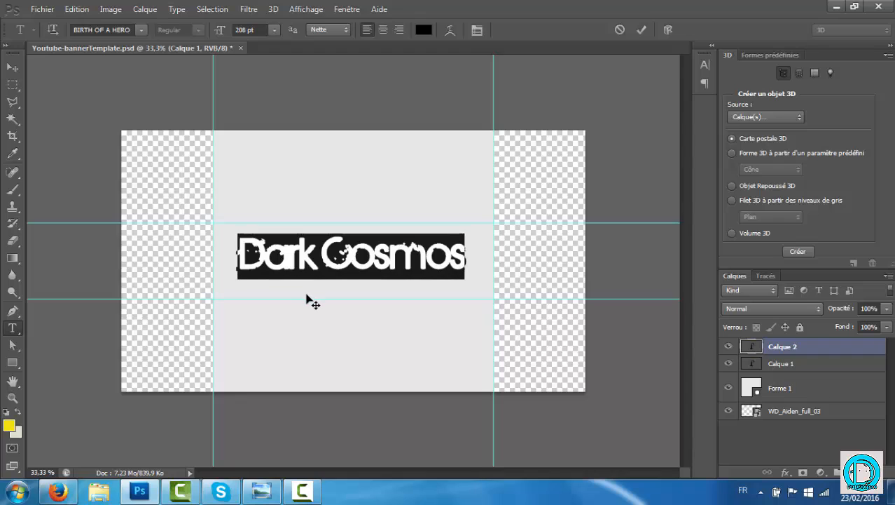
{"action": "left_click_drag", "start_coordinate": [309, 294], "coordinate": [309, 300]}
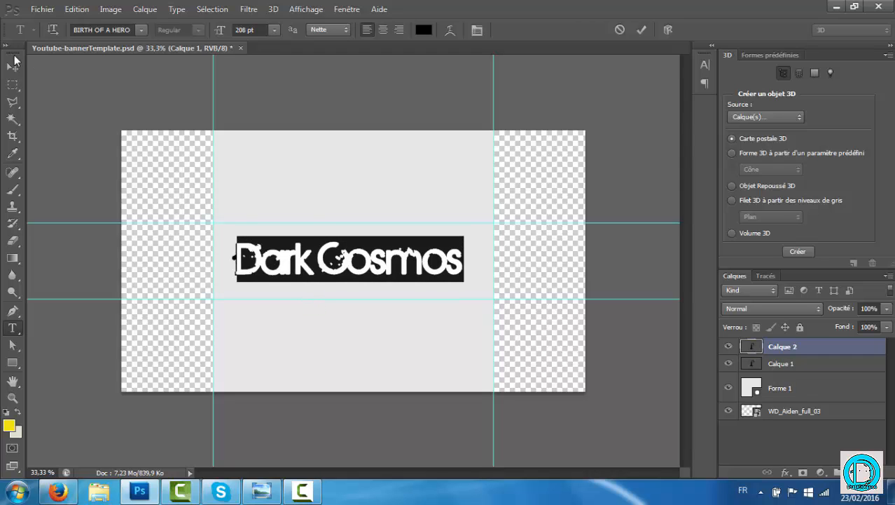
{"action": "left_click", "coordinate": [14, 64]}
{"action": "left_click_drag", "start_coordinate": [331, 258], "coordinate": [343, 269]}
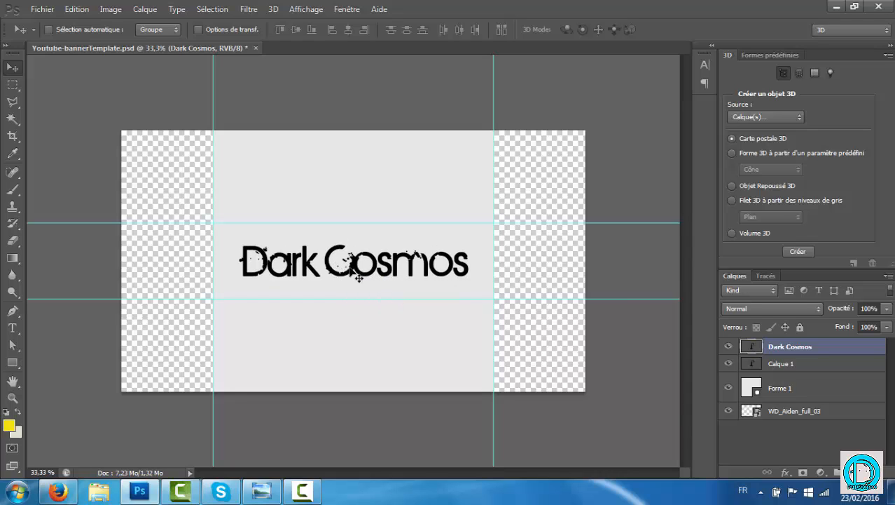
Apply a Contour layer style to the Dark Cosmos text layer with a medium grey colour and a size of 10 px.
{"action": "right_click", "coordinate": [808, 351]}
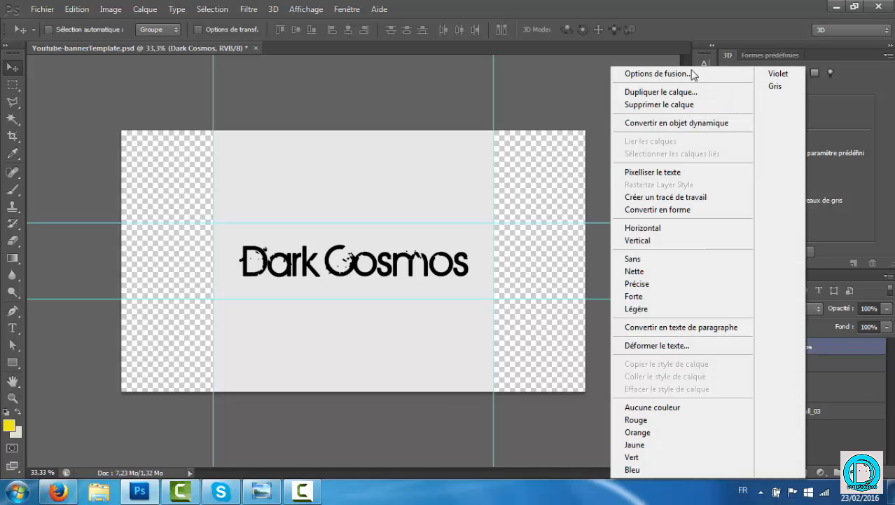
{"action": "left_click", "coordinate": [660, 74]}
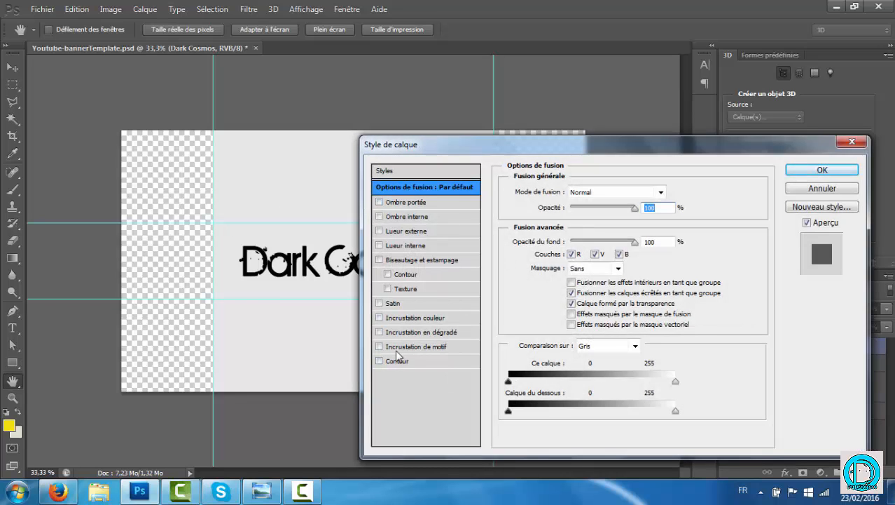
{"action": "left_click", "coordinate": [395, 361]}
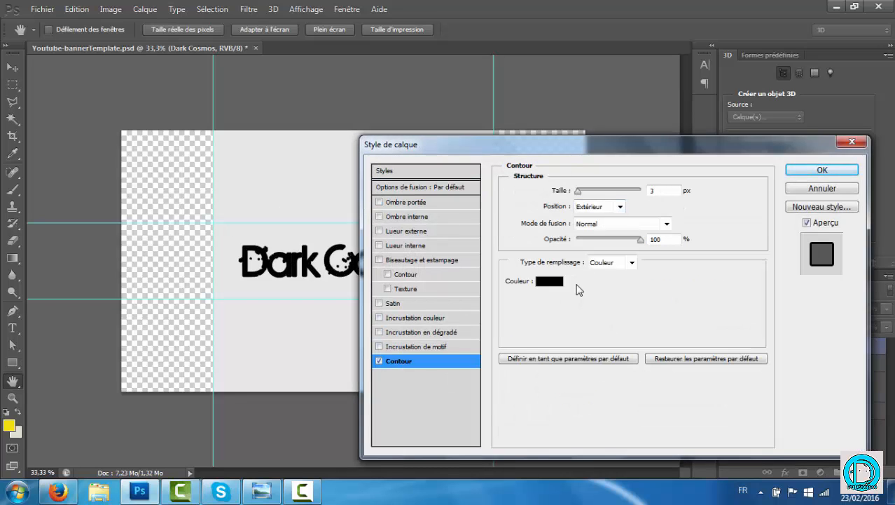
{"action": "left_click", "coordinate": [549, 281]}
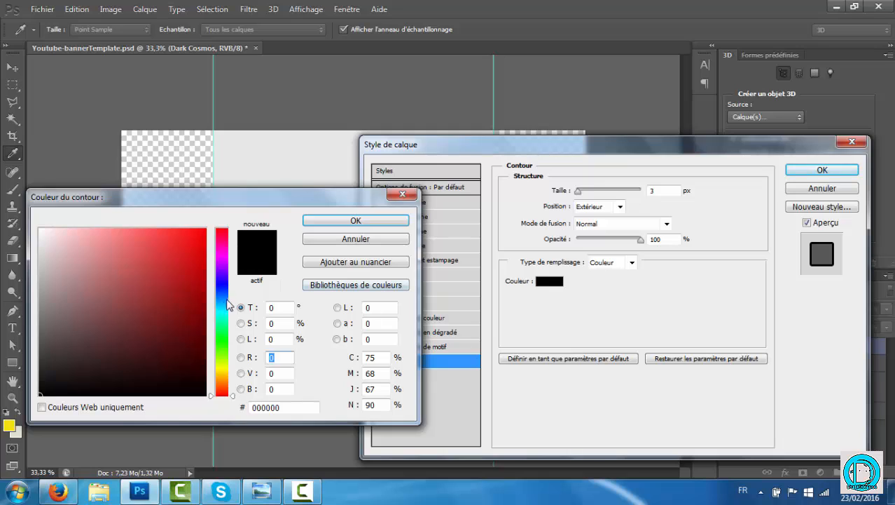
{"action": "left_click", "coordinate": [41, 268]}
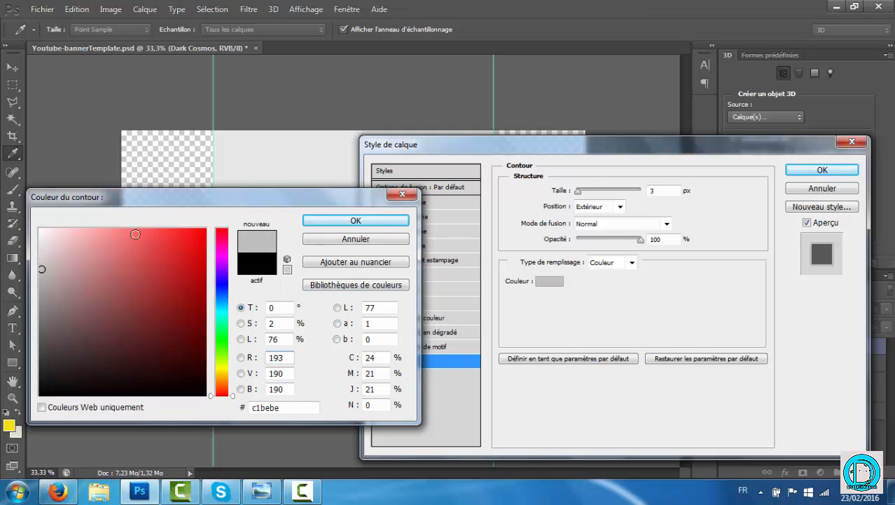
{"action": "left_click_drag", "start_coordinate": [44, 270], "coordinate": [40, 276]}
{"action": "left_click", "coordinate": [343, 222]}
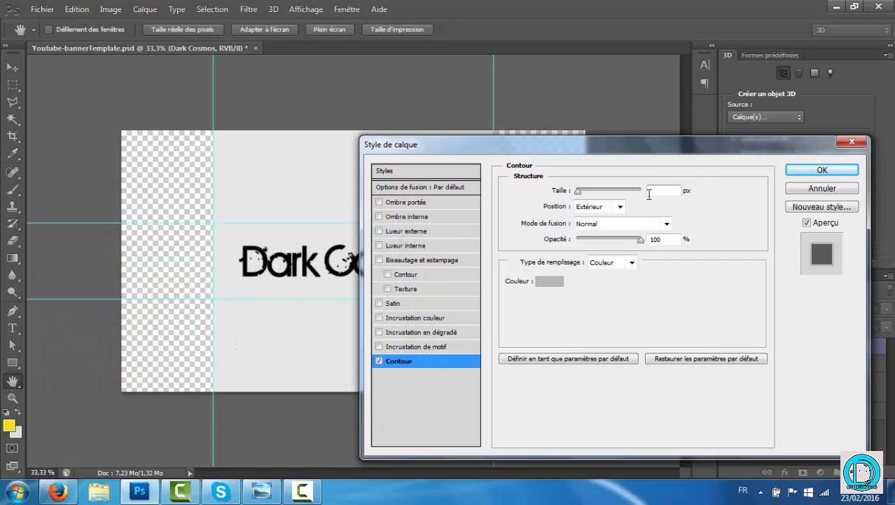
{"action": "type", "text": "10"}
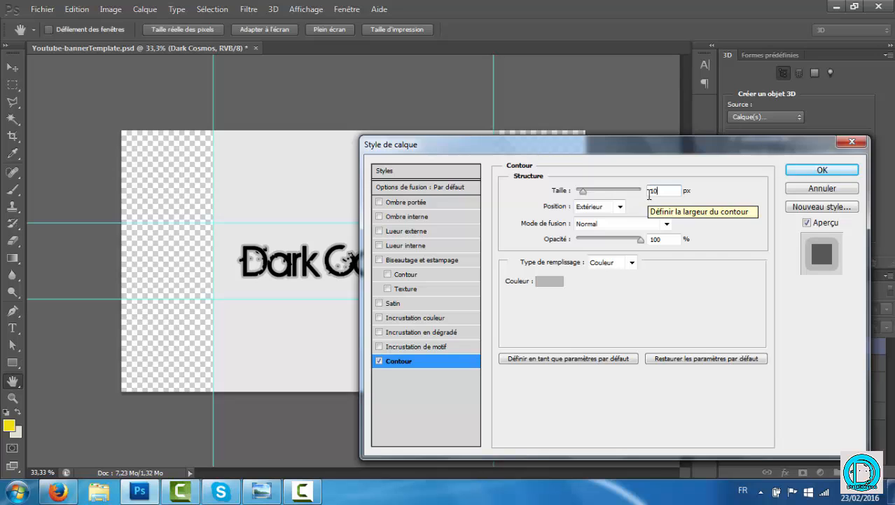
{"action": "left_click", "coordinate": [821, 171]}
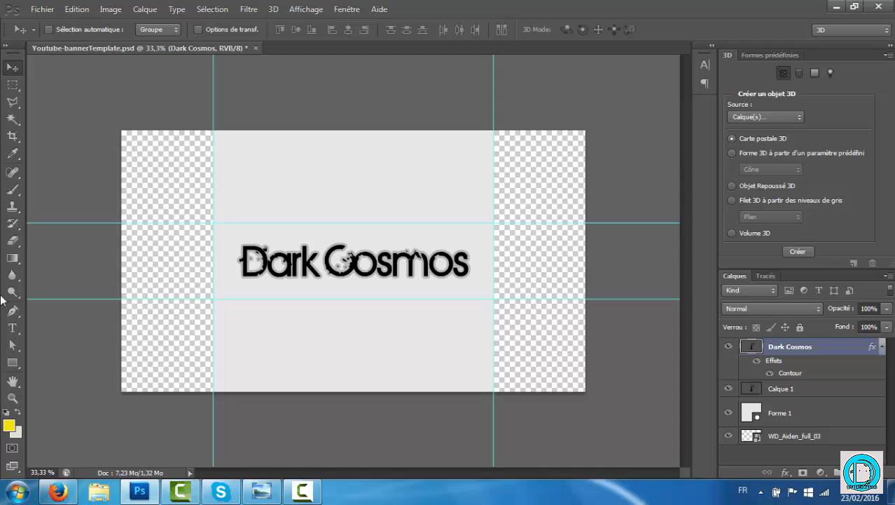
Start a new text layer below the "Dark Cosmos" text with the Type tool.
{"action": "left_click", "coordinate": [12, 328]}
{"action": "left_click", "coordinate": [240, 320]}
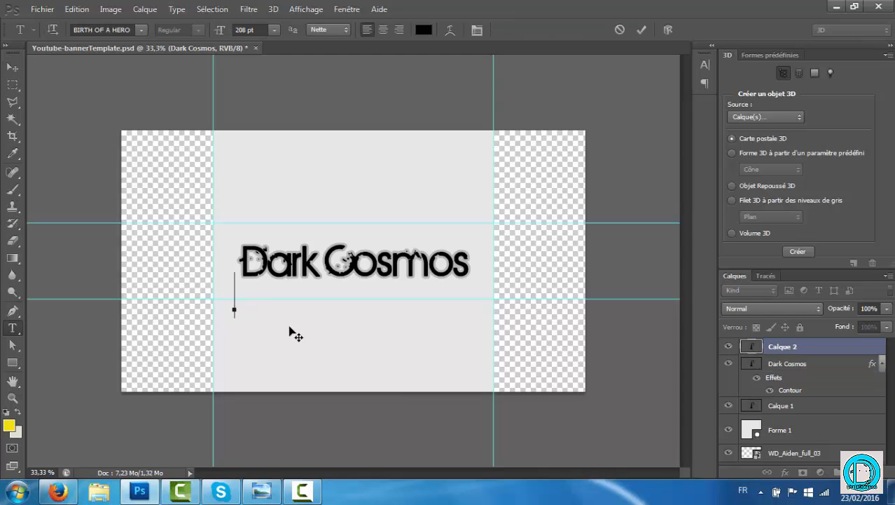
Switch to Firefox, open the Dark Cosmos YouTube channel page and select its web address.
{"action": "left_click", "coordinate": [59, 491]}
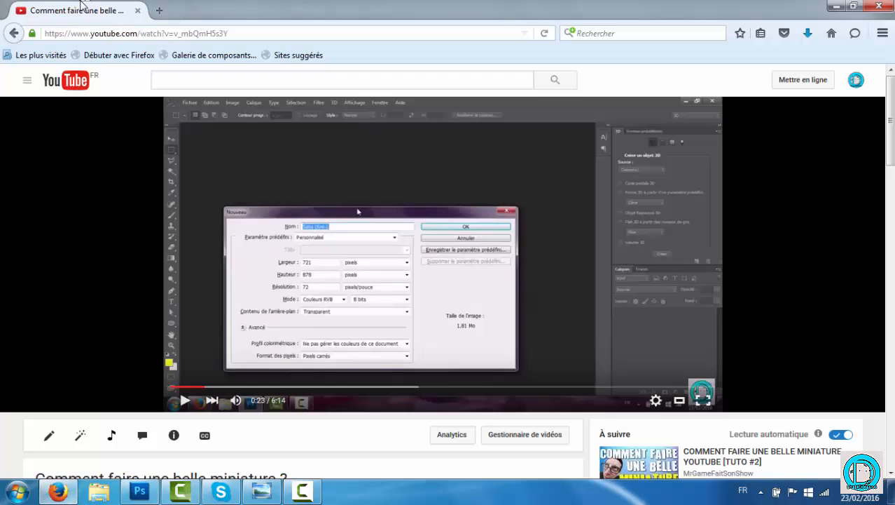
{"action": "left_click", "coordinate": [26, 82]}
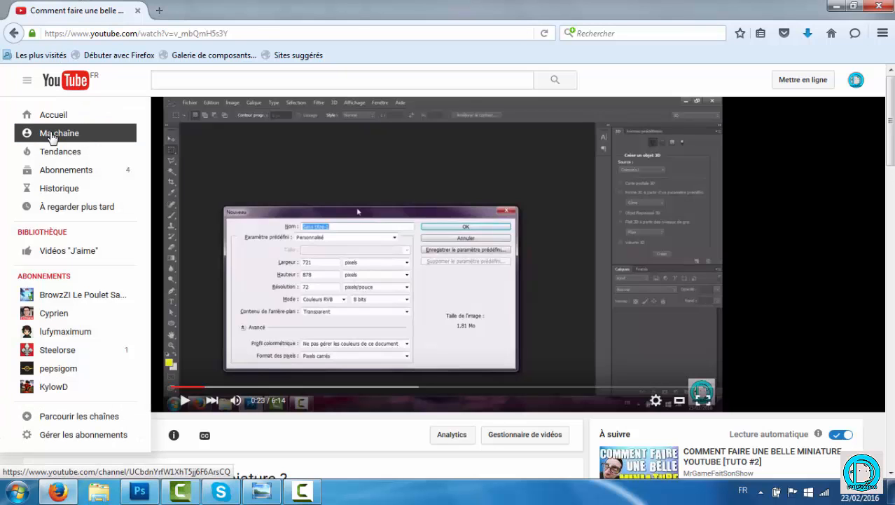
{"action": "left_click", "coordinate": [53, 135]}
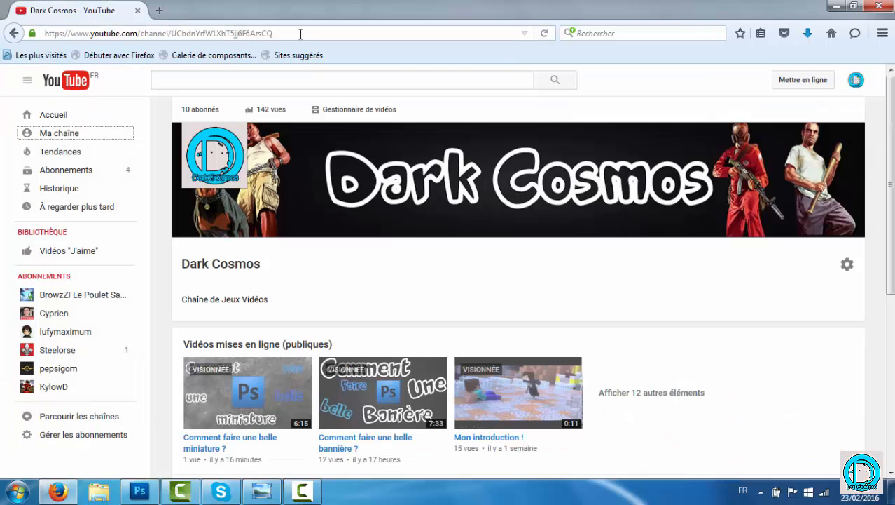
{"action": "left_click", "coordinate": [300, 33]}
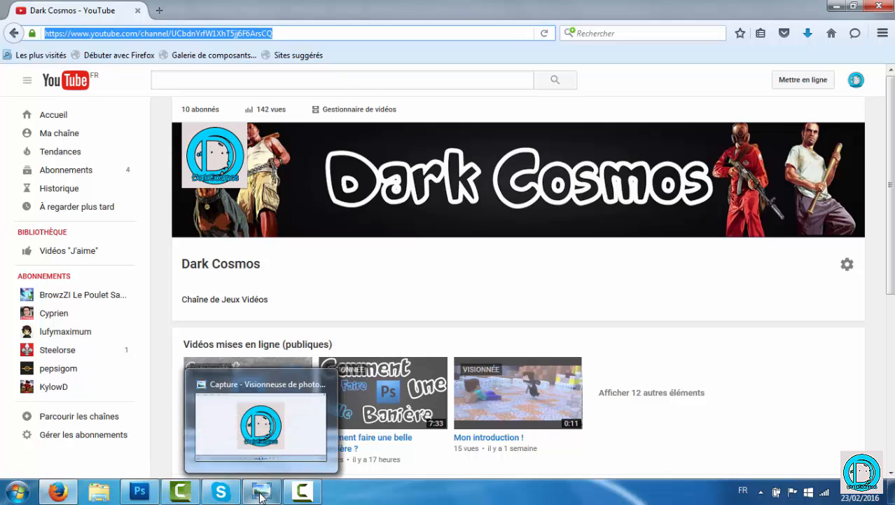
Switch back to Photoshop, paste the channel web address into the new text layer and shift it sideways.
{"action": "left_click", "coordinate": [144, 493]}
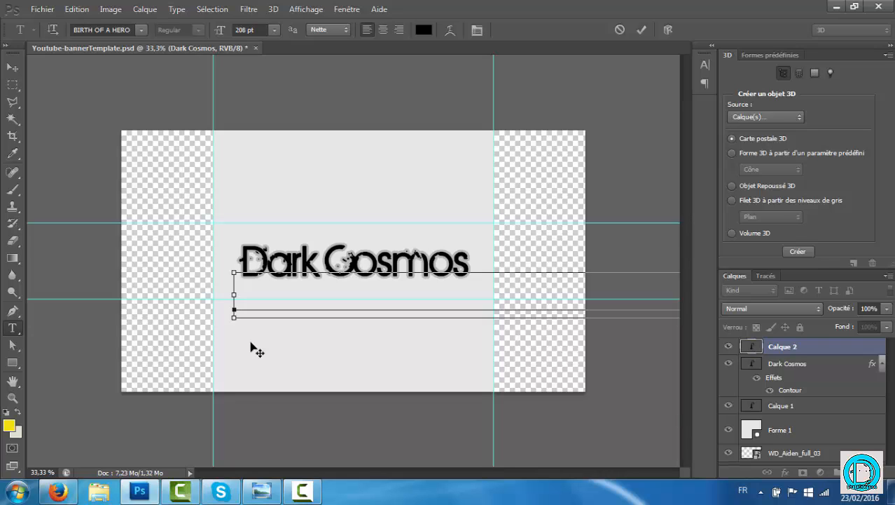
{"action": "key", "text": "ctrl+v"}
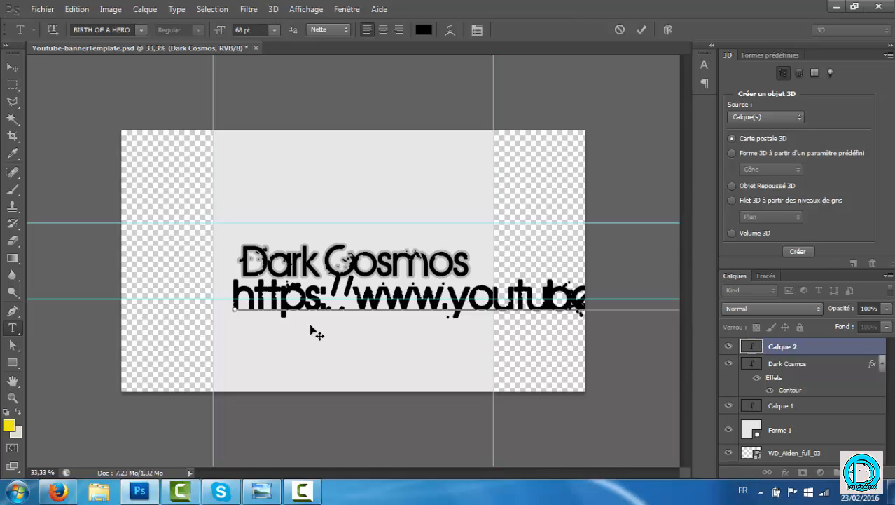
{"action": "left_click_drag", "start_coordinate": [310, 326], "coordinate": [211, 354]}
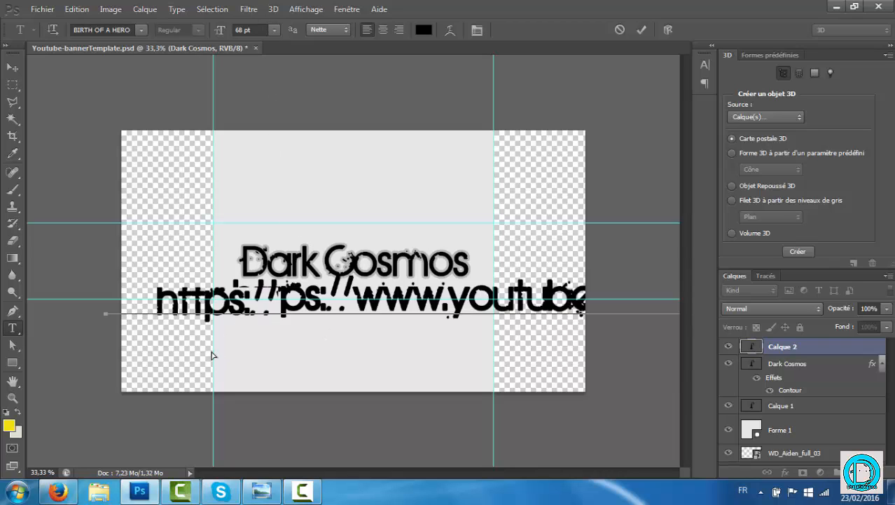
Try to select the oversized web address for resizing while sliding it across the canvas towards its end.
{"action": "left_click", "coordinate": [239, 30]}
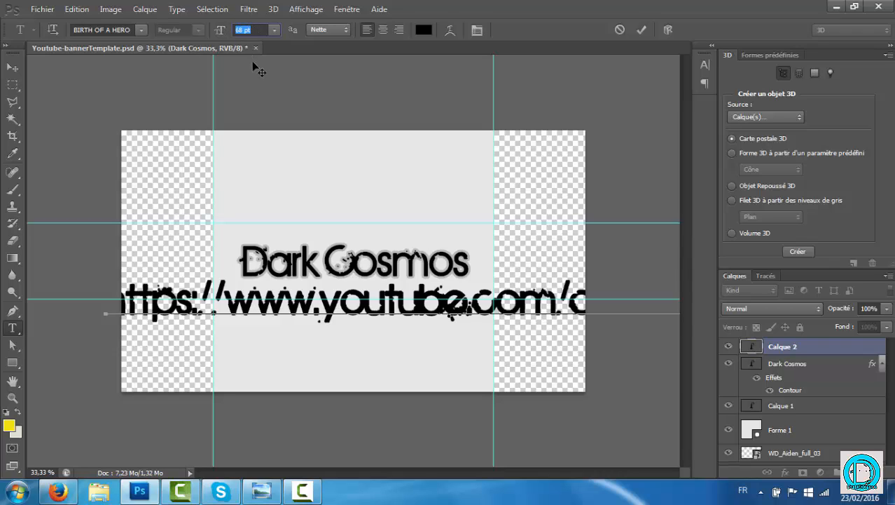
{"action": "left_click", "coordinate": [253, 62]}
{"action": "left_click_drag", "start_coordinate": [123, 301], "coordinate": [156, 302]}
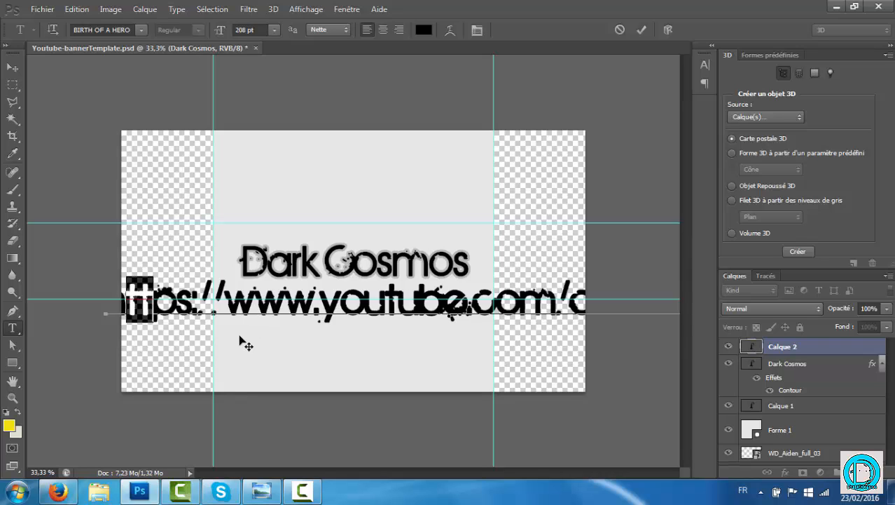
{"action": "left_click_drag", "start_coordinate": [240, 336], "coordinate": [254, 355]}
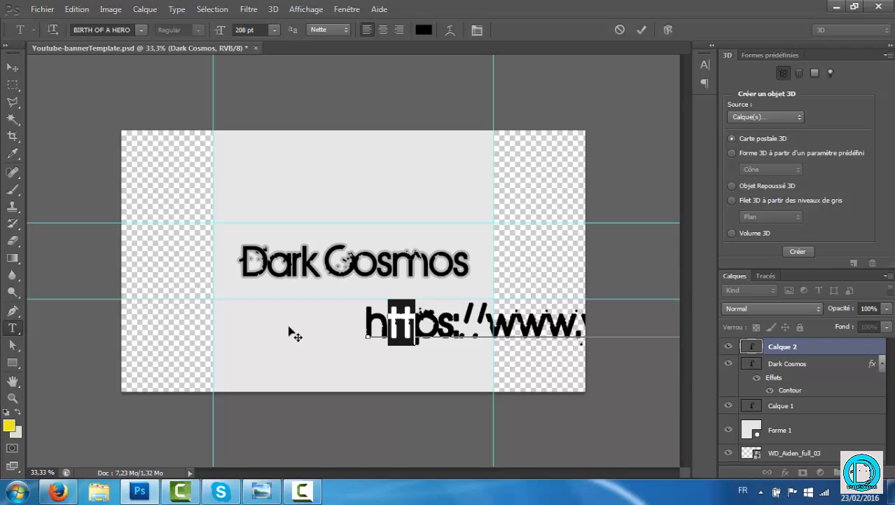
{"action": "key", "text": "ctrl+a"}
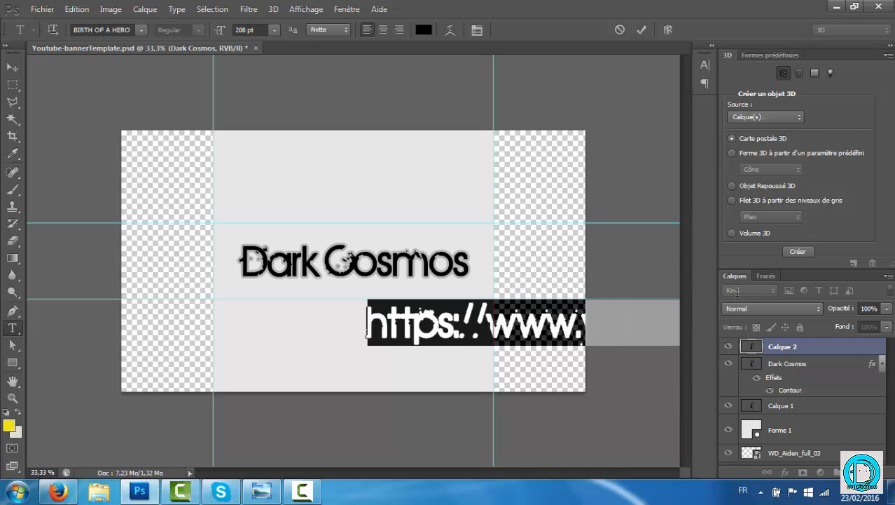
{"action": "left_click_drag", "start_coordinate": [382, 372], "coordinate": [38, 362]}
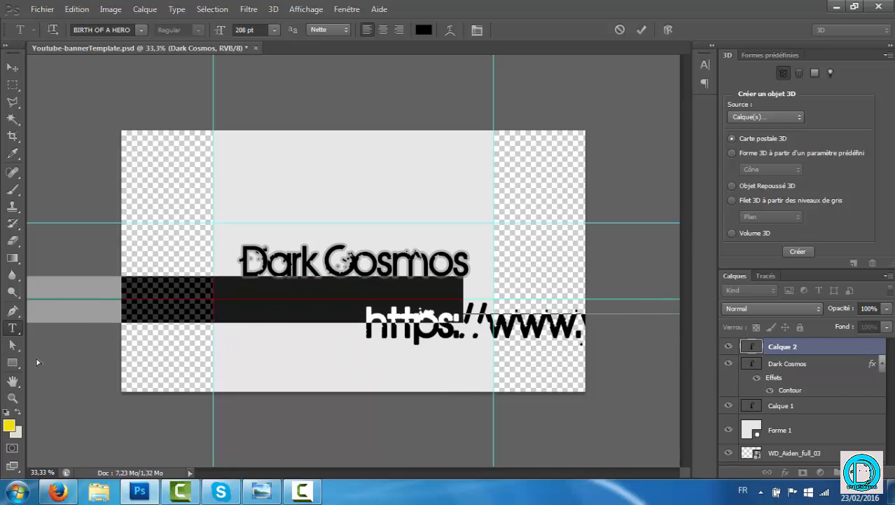
{"action": "left_click_drag", "start_coordinate": [475, 374], "coordinate": [283, 372]}
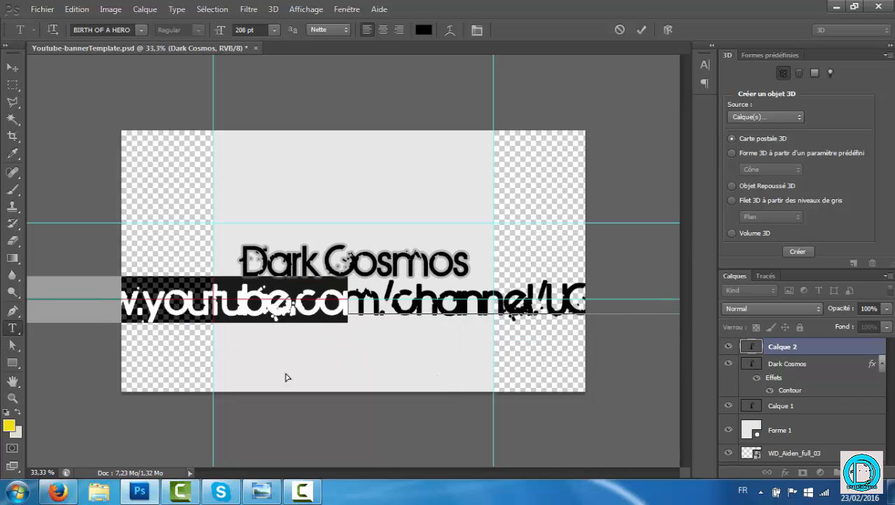
{"action": "left_click_drag", "start_coordinate": [462, 366], "coordinate": [303, 385]}
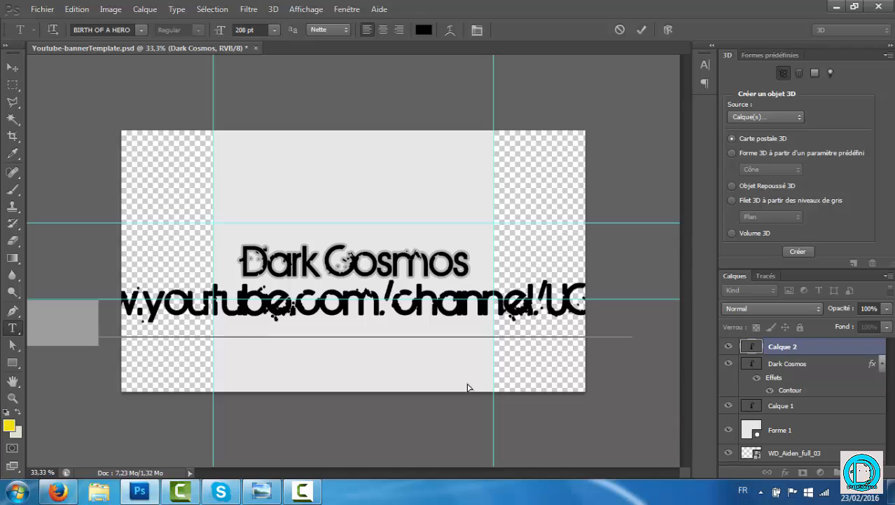
{"action": "left_click_drag", "start_coordinate": [152, 370], "coordinate": [476, 379]}
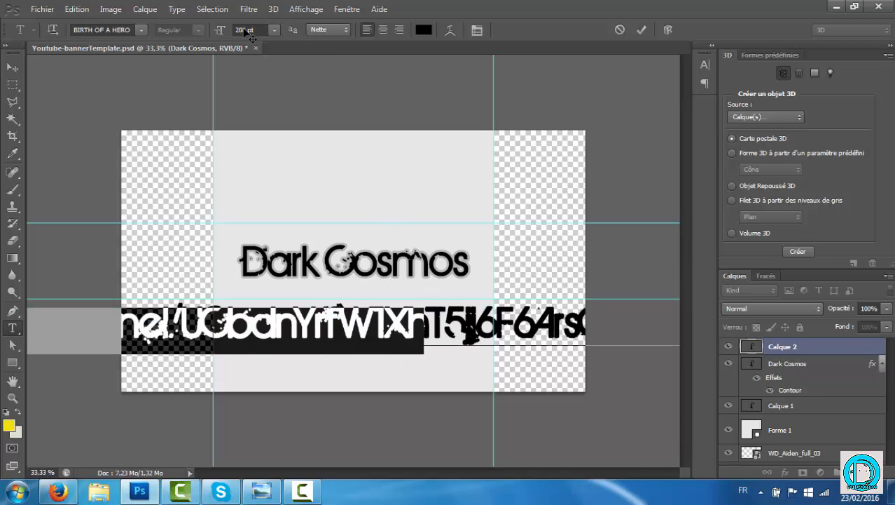
Try to reduce the web address text size to 68 pt and reposition the line inside the grey rectangle.
{"action": "key", "text": "BackSpace"}
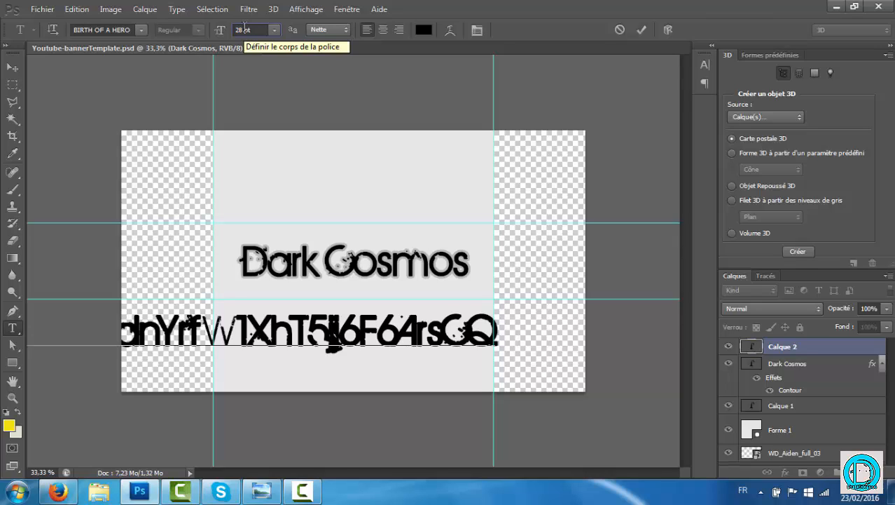
{"action": "type", "text": "30"}
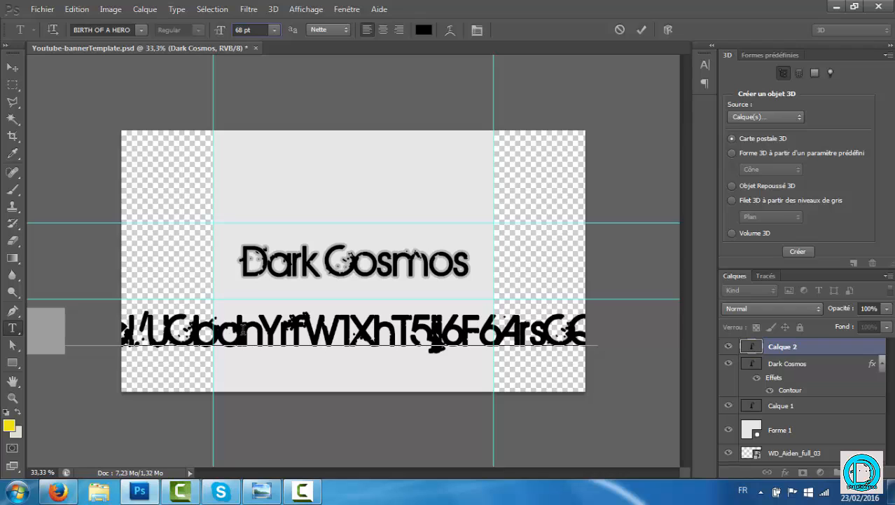
{"action": "left_click_drag", "start_coordinate": [184, 291], "coordinate": [454, 305]}
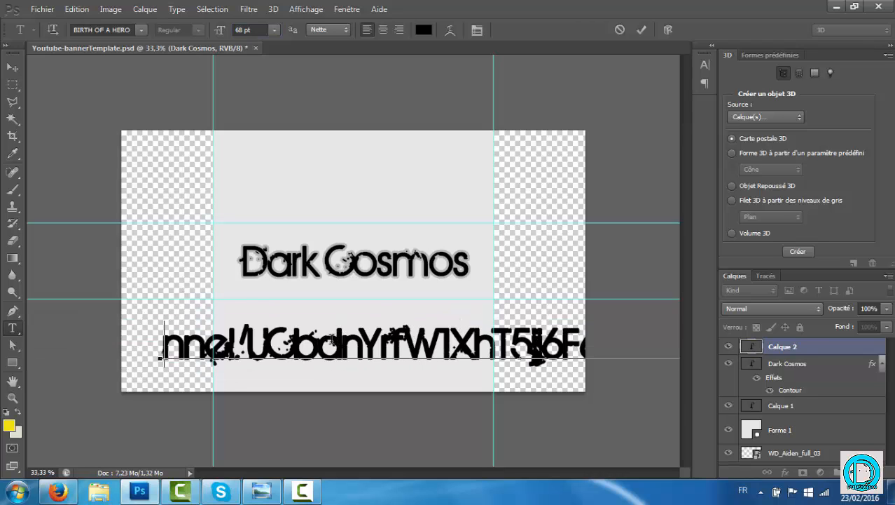
{"action": "mouse_move", "coordinate": [311, 386]}
{"action": "left_mouse_down"}
{"action": "mouse_move", "coordinate": [376, 387]}
{"action": "mouse_move", "coordinate": [288, 378]}
{"action": "left_mouse_up"}
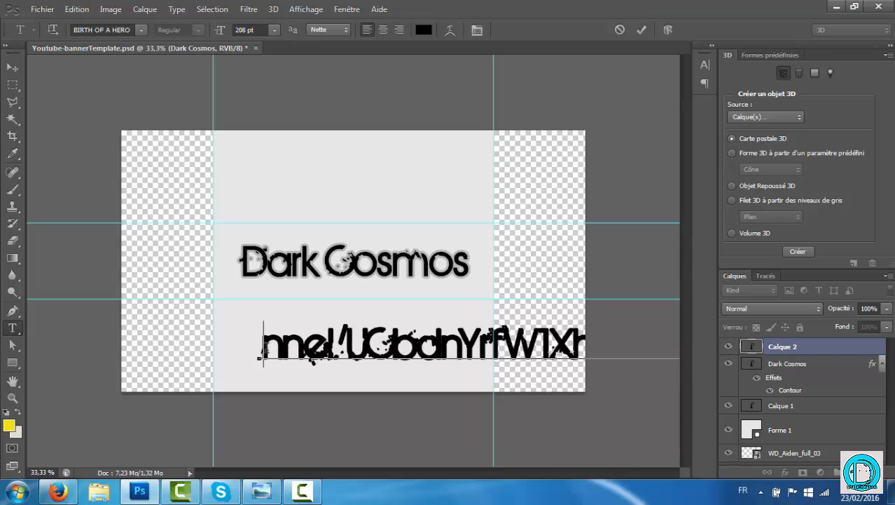
Delete the oversized web address text and paste the channel address again at 68 pt.
{"action": "key", "text": "ctrl+a"}
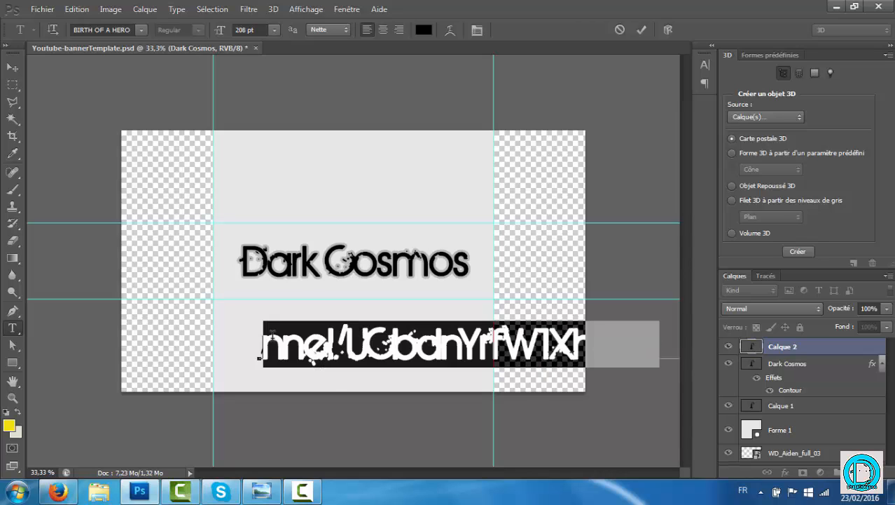
{"action": "key", "text": "BackSpace"}
{"action": "left_click_drag", "start_coordinate": [293, 347], "coordinate": [663, 340]}
{"action": "key", "text": "BackSpace"}
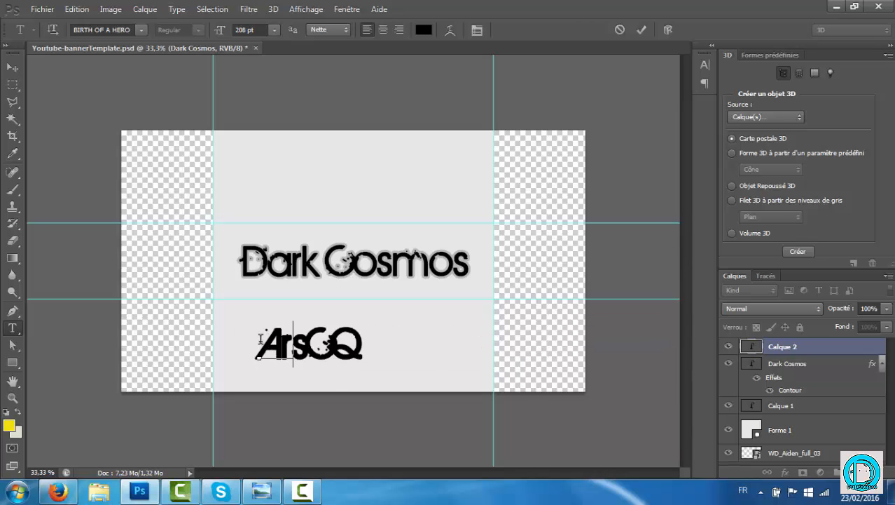
{"action": "key", "text": "ctrl+a"}
{"action": "key", "text": "BackSpace"}
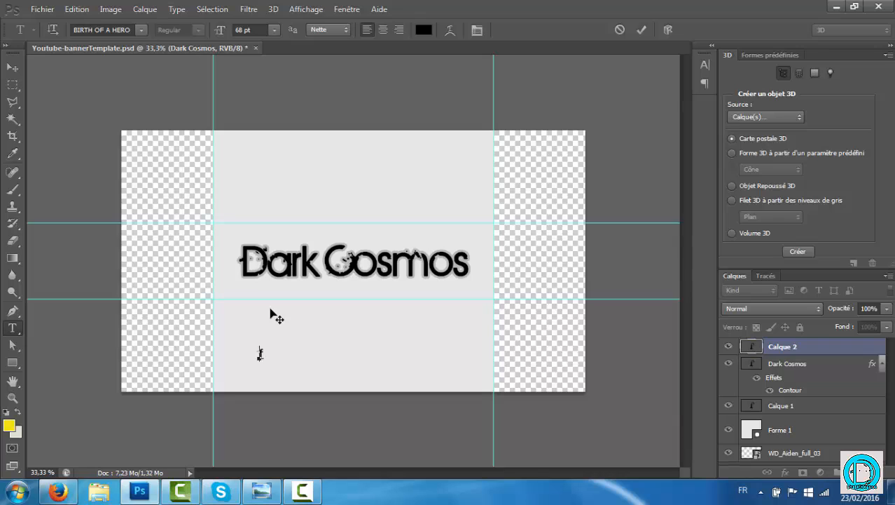
{"action": "key", "text": "ctrl+v"}
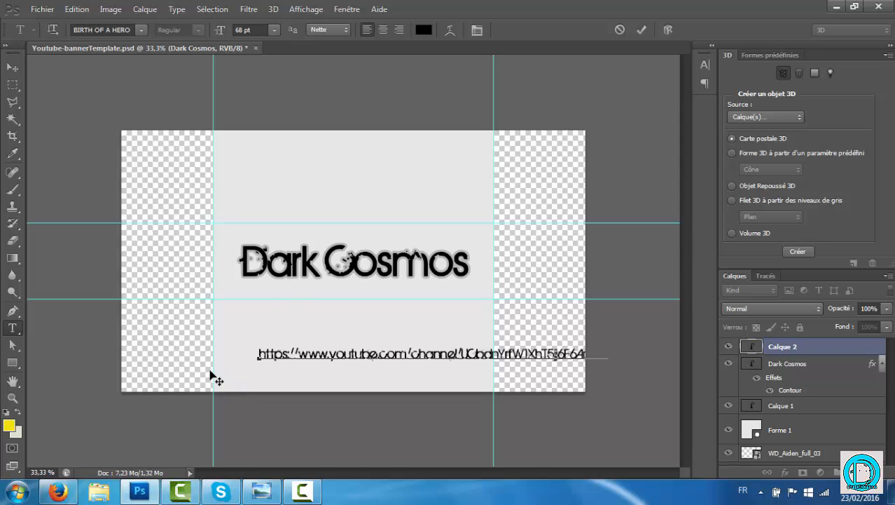
Break the web address onto two centred lines and position it directly below the "Dark Cosmos" text.
{"action": "left_click_drag", "start_coordinate": [210, 372], "coordinate": [150, 320]}
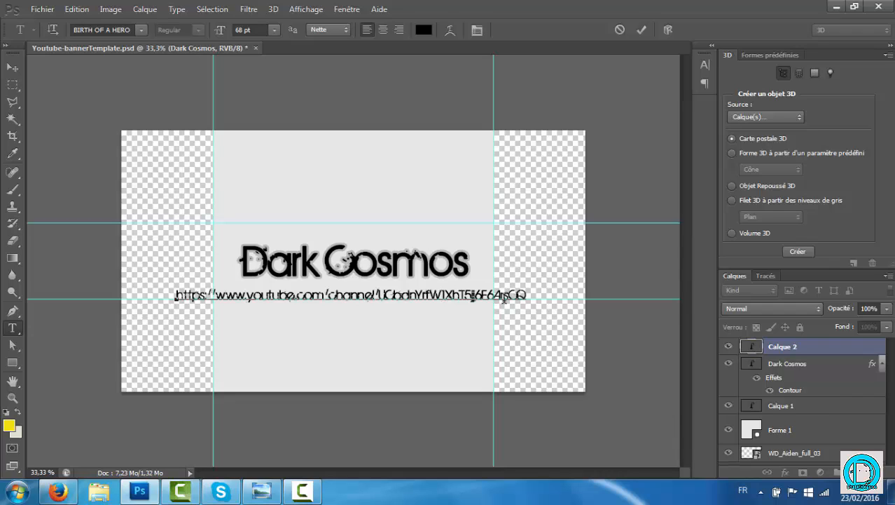
{"action": "key", "text": "Return"}
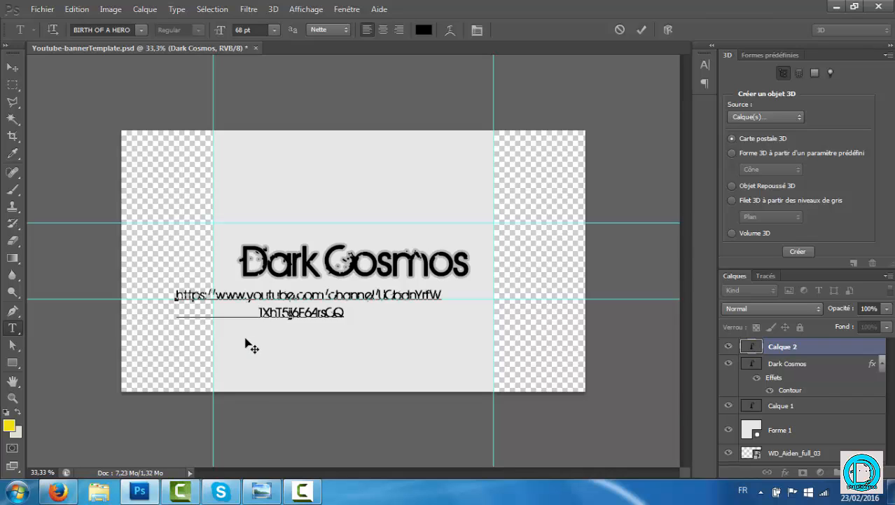
{"action": "left_click_drag", "start_coordinate": [251, 346], "coordinate": [288, 345]}
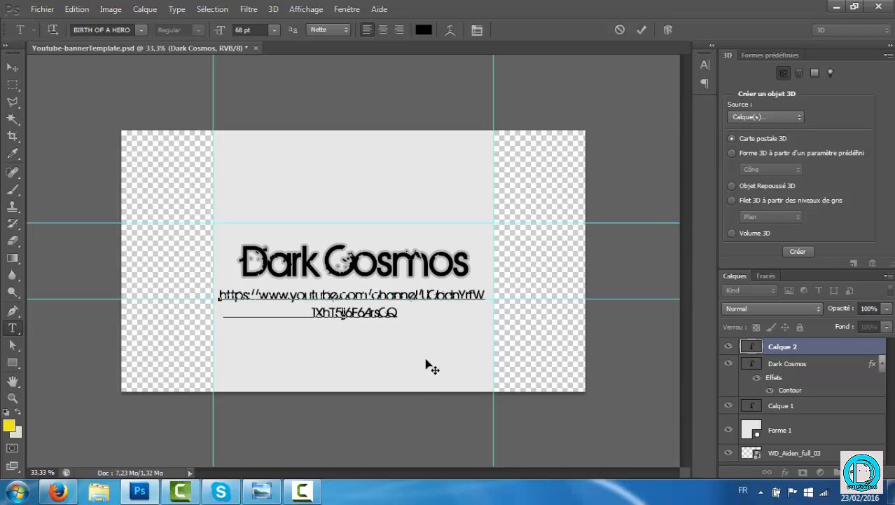
{"action": "left_click", "coordinate": [12, 67]}
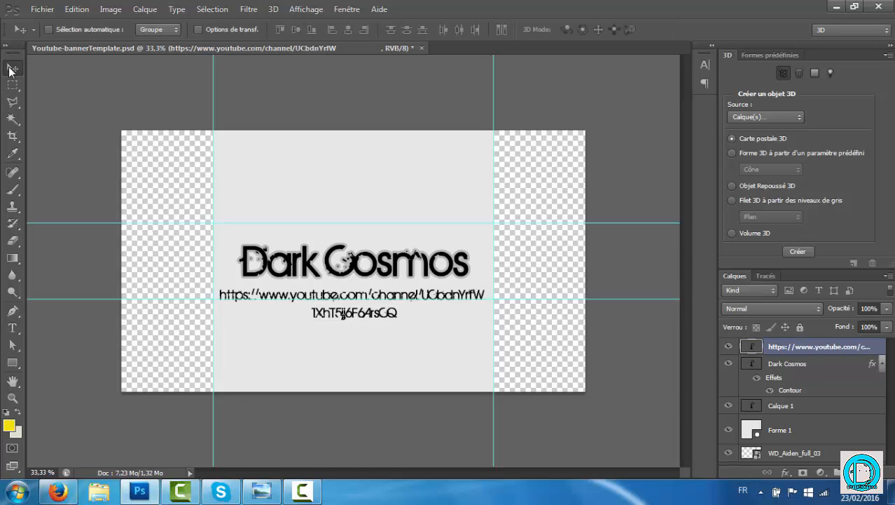
{"action": "left_click_drag", "start_coordinate": [348, 334], "coordinate": [348, 335]}
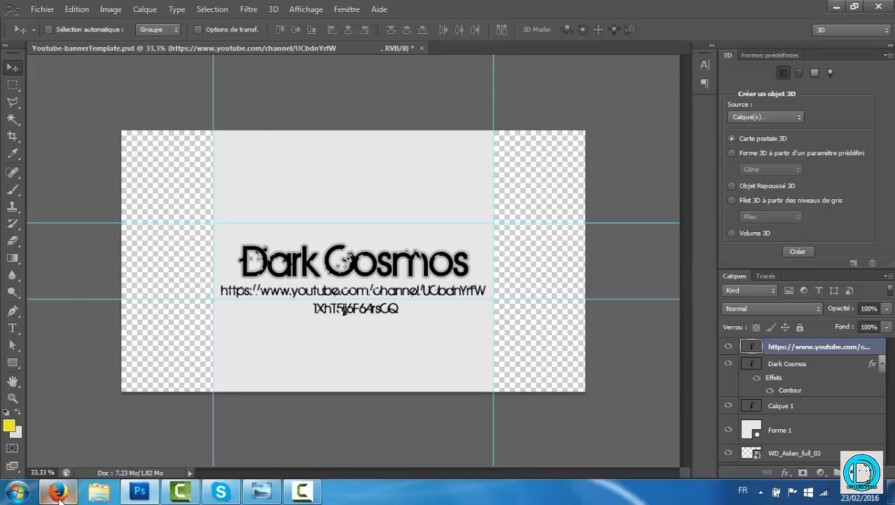
Place the Gta-v-pc-screenshot-1 image from the personnage folder into the banner document.
{"action": "left_click", "coordinate": [42, 9]}
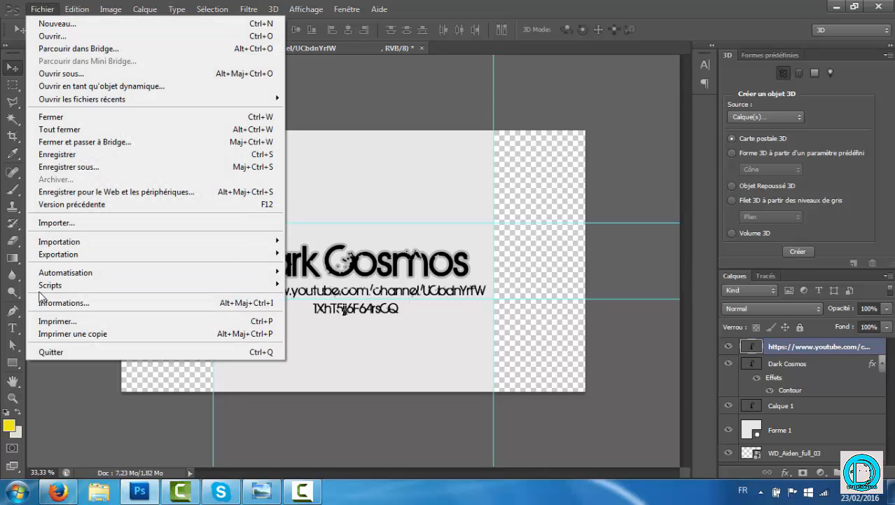
{"action": "left_click", "coordinate": [77, 223]}
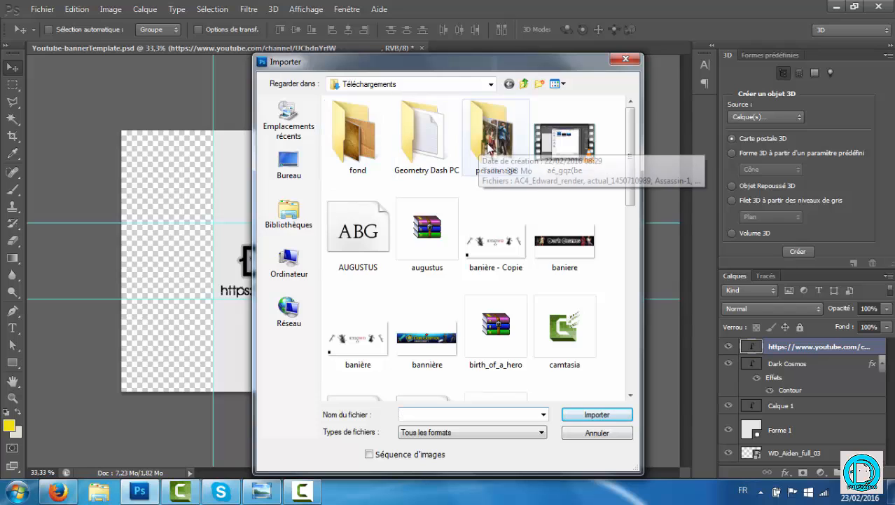
{"action": "double_click", "coordinate": [516, 147]}
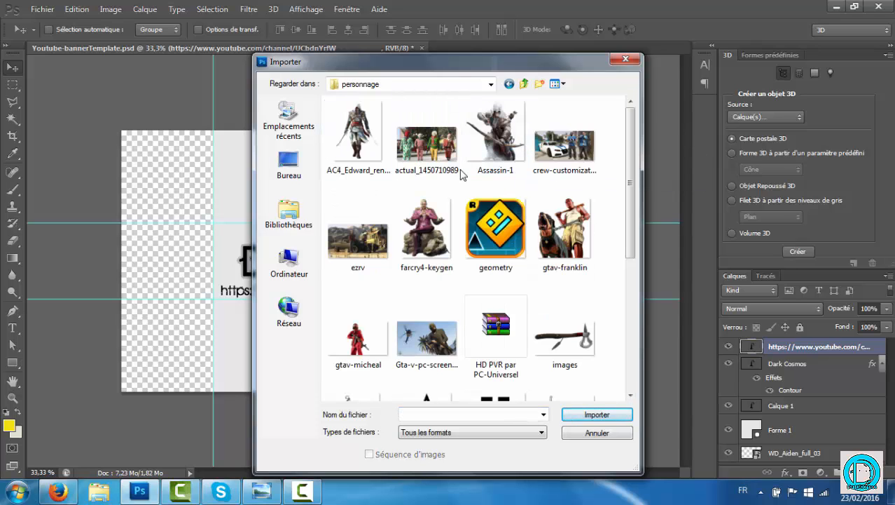
{"action": "scroll", "coordinate": [463, 225], "scroll_direction": "down", "scroll_amount": 2}
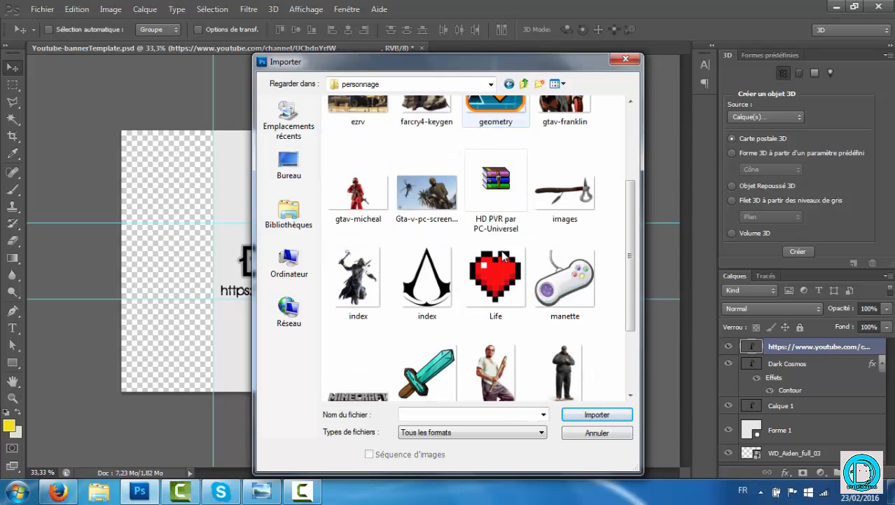
{"action": "left_click", "coordinate": [424, 196]}
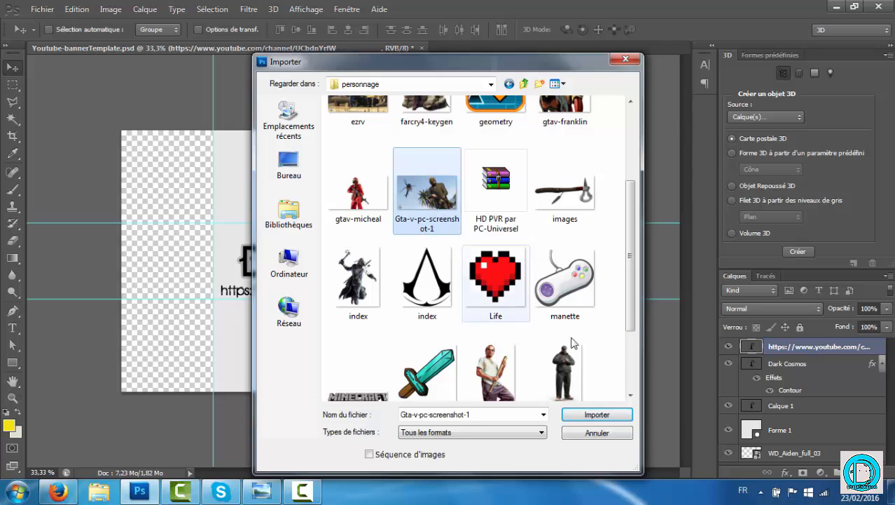
{"action": "left_click", "coordinate": [609, 414]}
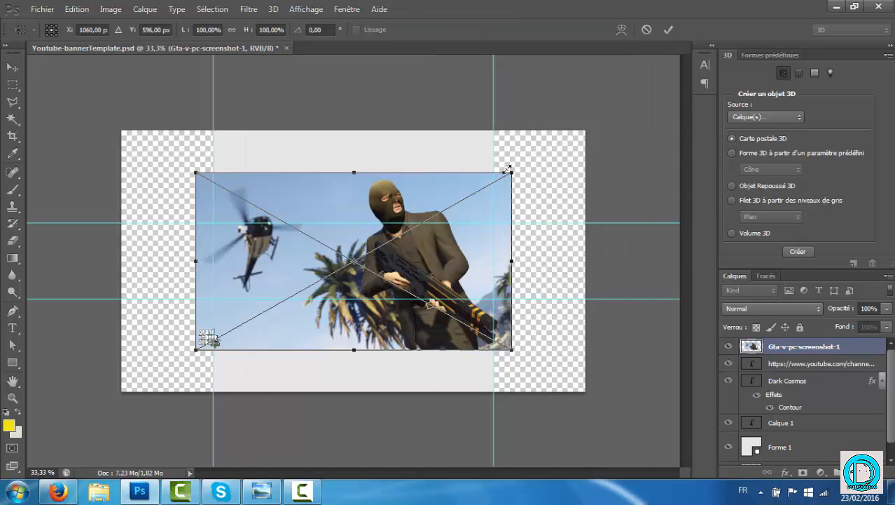
Scale the placed GTA screenshot to about 52% and fit it into the grey rectangle's upper-left corner.
{"action": "left_click_drag", "start_coordinate": [512, 171], "coordinate": [315, 283]}
{"action": "left_click_drag", "start_coordinate": [308, 342], "coordinate": [373, 228]}
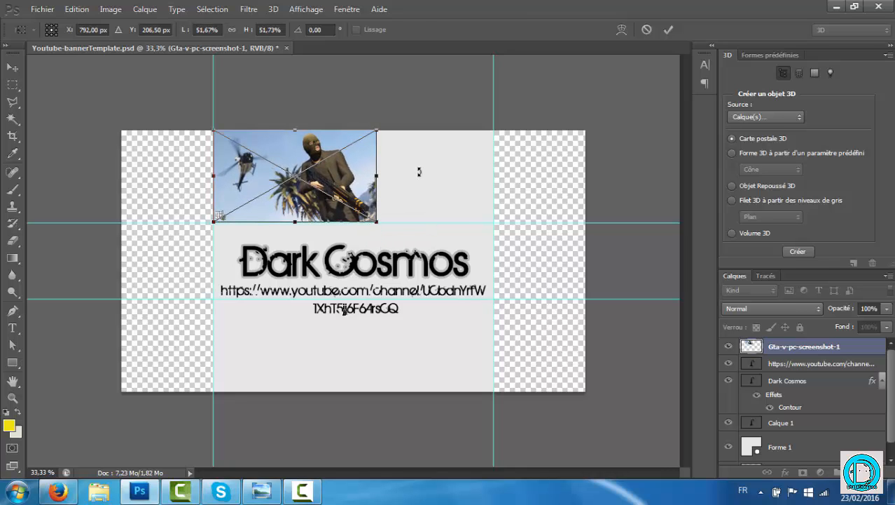
{"action": "right_click", "coordinate": [251, 169]}
{"action": "left_click", "coordinate": [260, 176]}
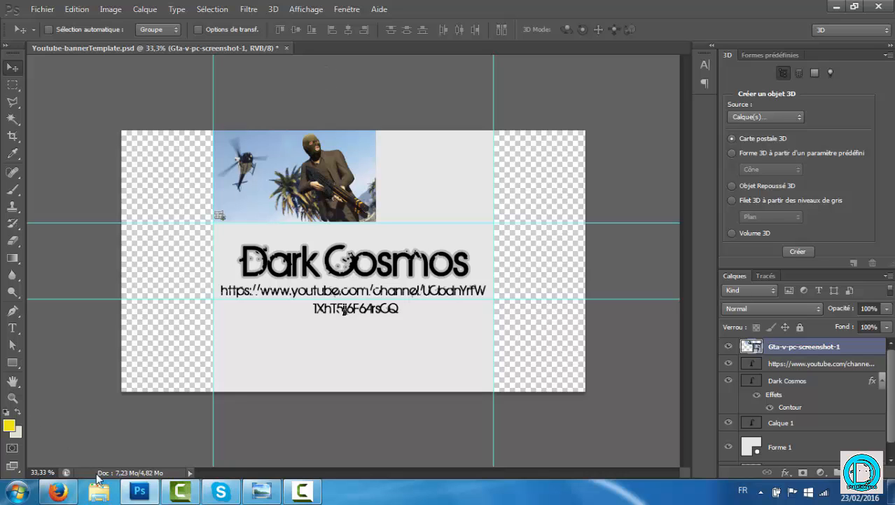
Place the ezrv image from the personnage folder into the banner document.
{"action": "left_click", "coordinate": [42, 9]}
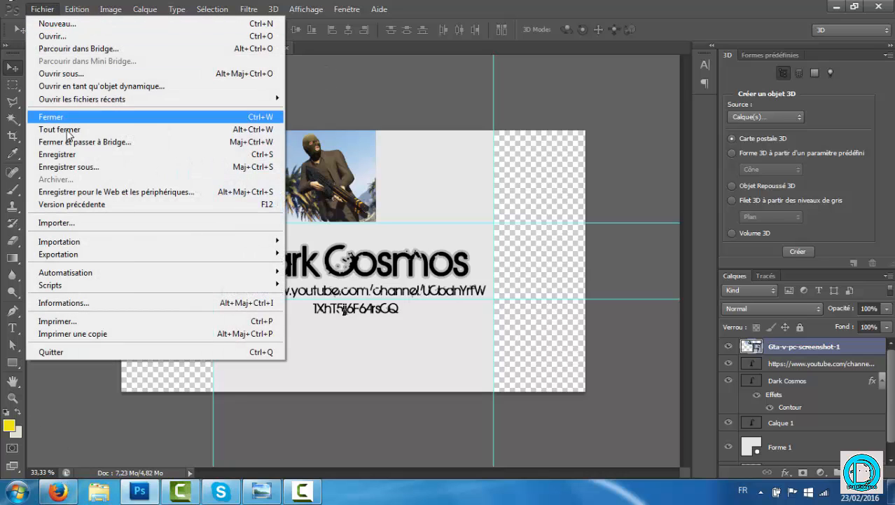
{"action": "left_click", "coordinate": [82, 223]}
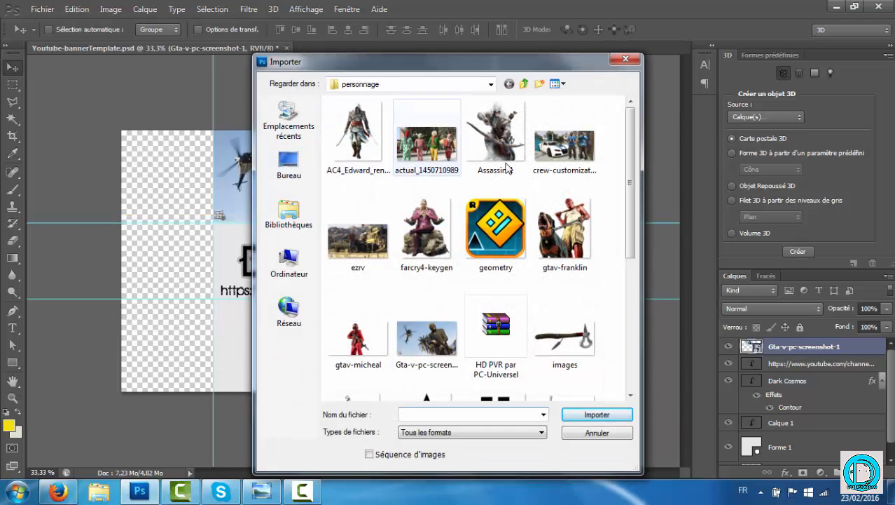
{"action": "left_click", "coordinate": [364, 241]}
{"action": "left_click", "coordinate": [596, 414]}
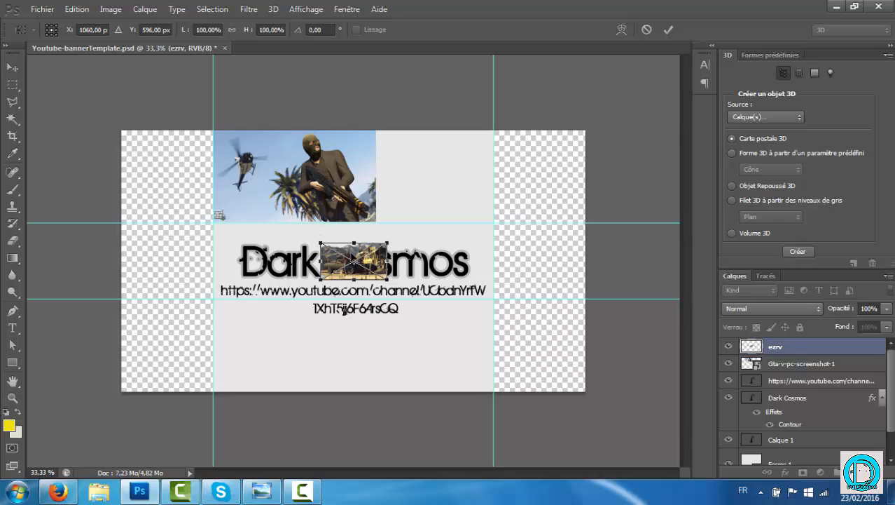
Scale the placed ezrv image to about 248% and fit it beside the GTA screenshot along the banner's upper edge.
{"action": "left_click_drag", "start_coordinate": [366, 262], "coordinate": [474, 201]}
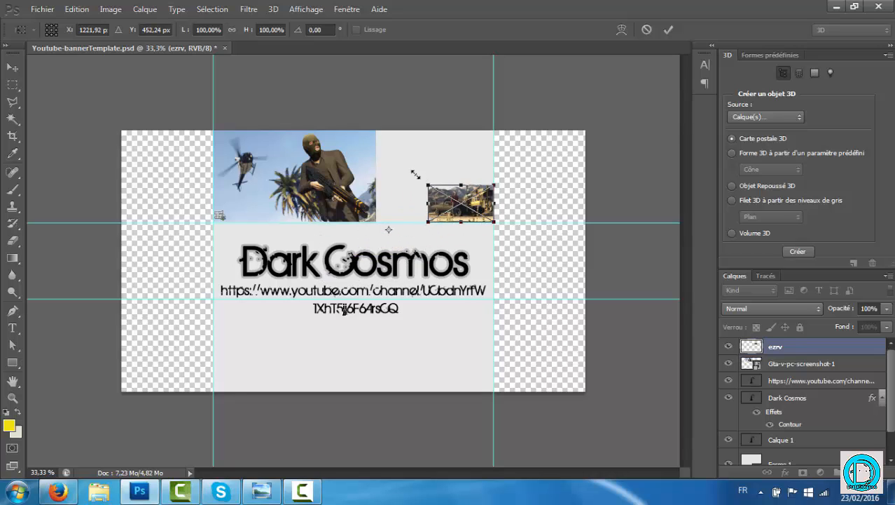
{"action": "left_click_drag", "start_coordinate": [415, 174], "coordinate": [337, 125]}
{"action": "left_click_drag", "start_coordinate": [365, 179], "coordinate": [412, 176]}
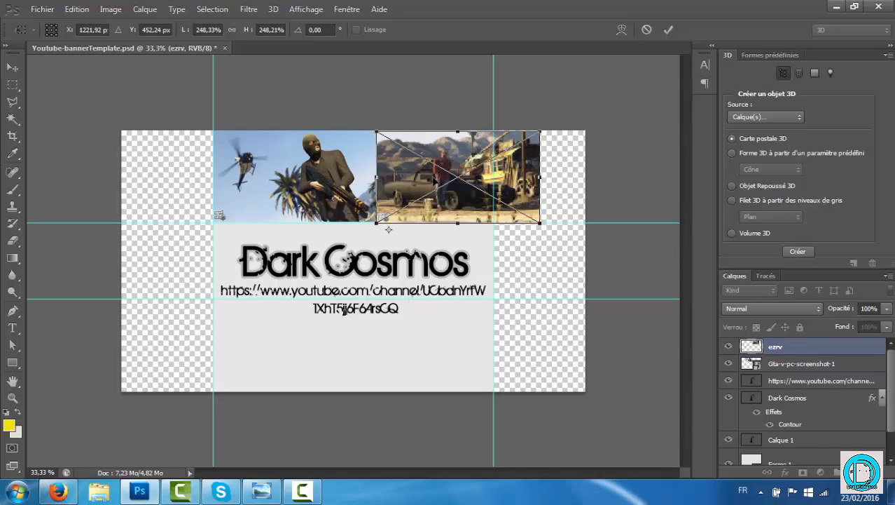
{"action": "left_click_drag", "start_coordinate": [432, 179], "coordinate": [433, 177]}
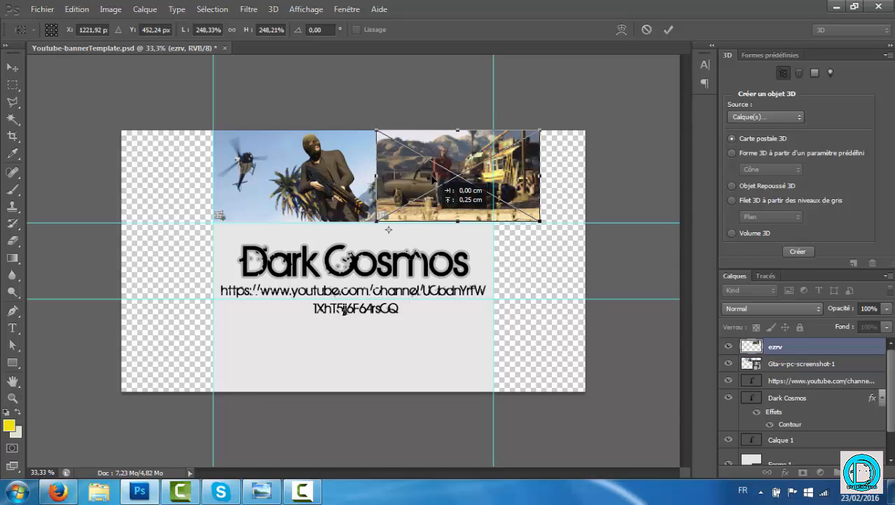
{"action": "left_click_drag", "start_coordinate": [433, 180], "coordinate": [434, 179]}
{"action": "right_click", "coordinate": [434, 179]}
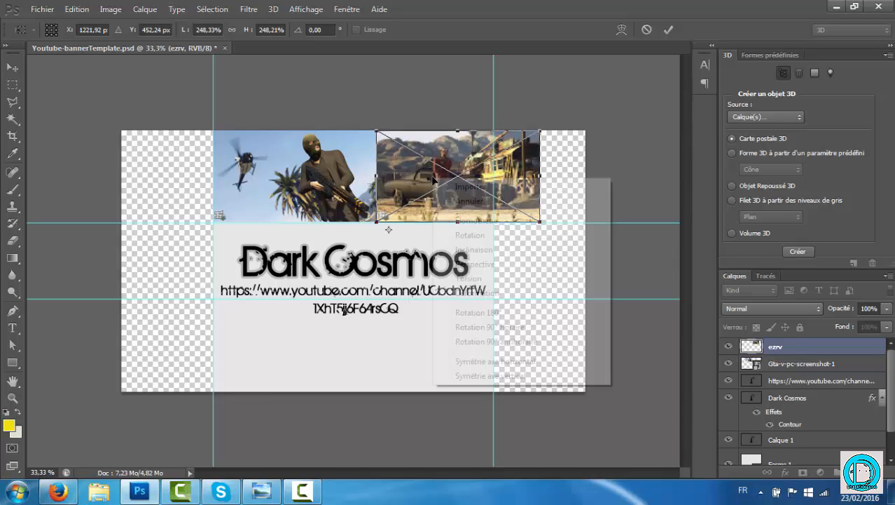
{"action": "left_click", "coordinate": [471, 186]}
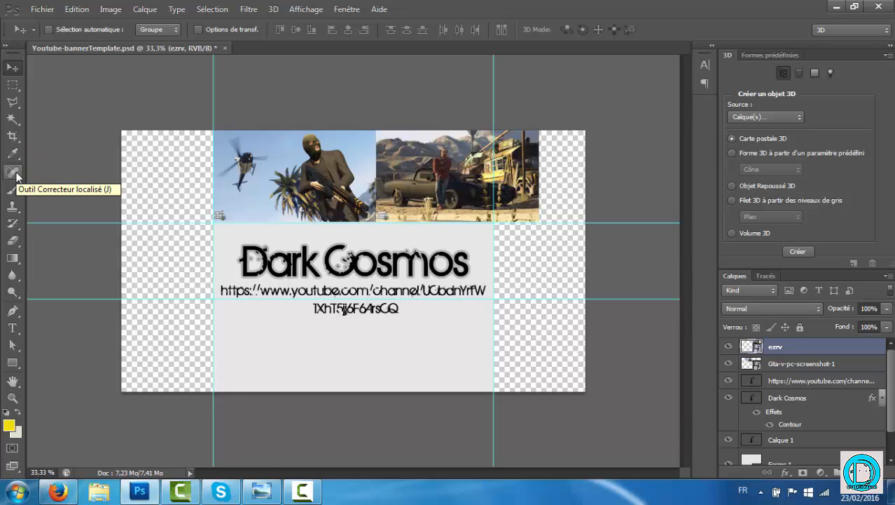
Draw a black vertical rectangle about 49 px wide and 421 px high over the seam between the two screenshots.
{"action": "left_click", "coordinate": [14, 361]}
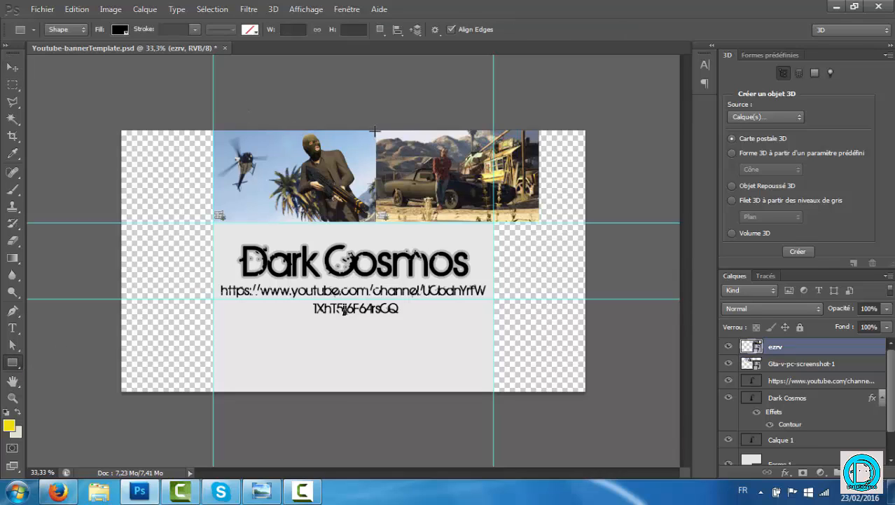
{"action": "left_click_drag", "start_coordinate": [369, 131], "coordinate": [379, 223]}
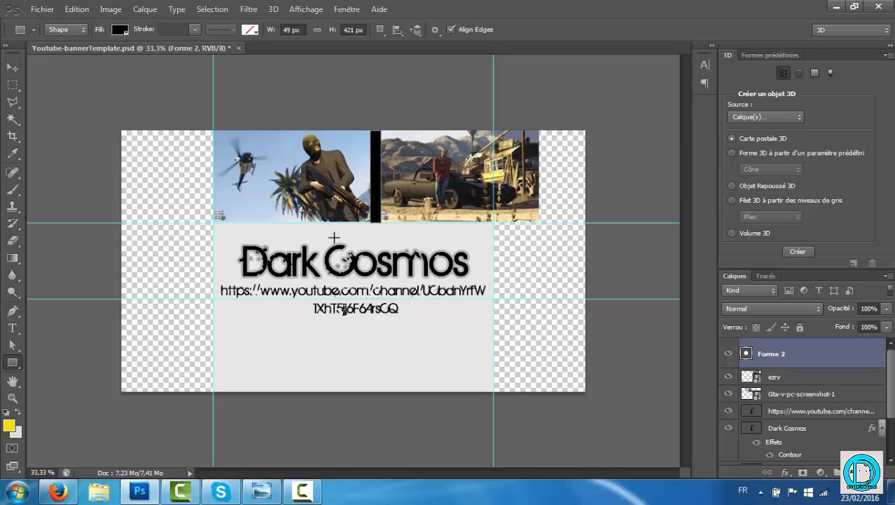
{"action": "left_click", "coordinate": [13, 68]}
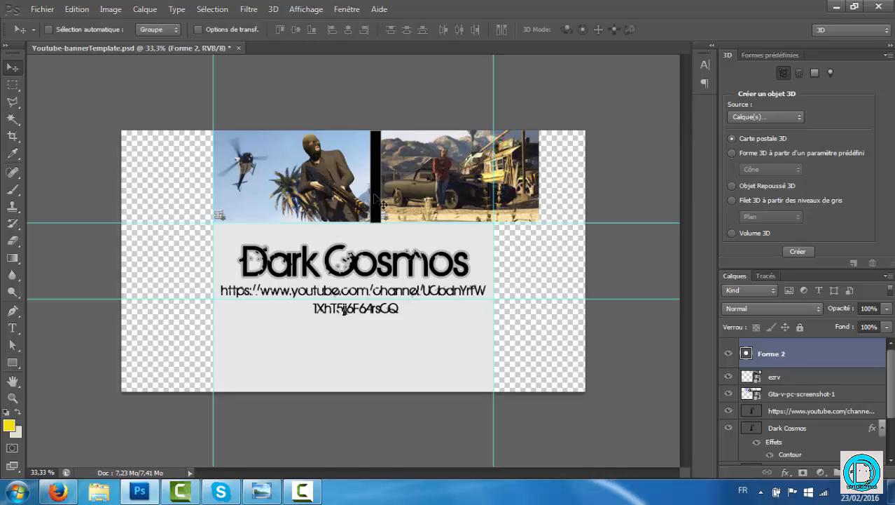
{"action": "mouse_move", "coordinate": [358, 234]}
{"action": "left_mouse_down"}
{"action": "mouse_move", "coordinate": [394, 236]}
{"action": "mouse_move", "coordinate": [355, 236]}
{"action": "left_mouse_up"}
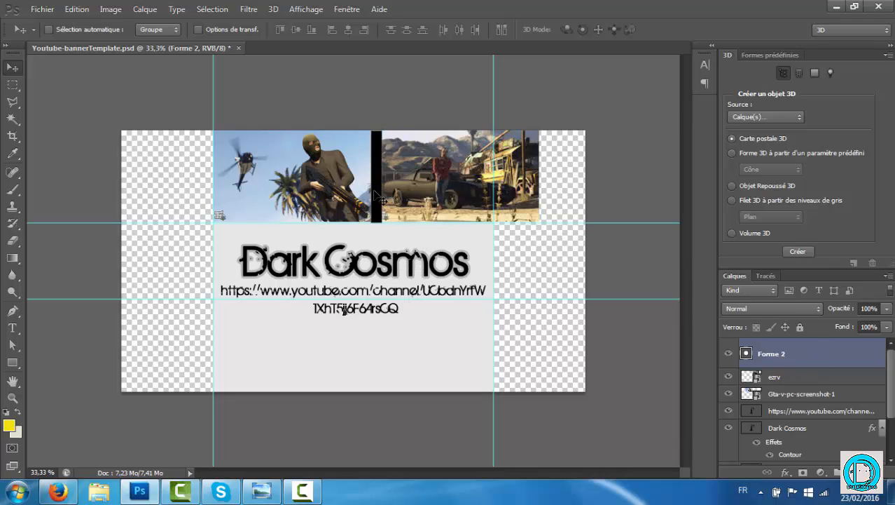
Rotate the black divider bar by about 8.3° and reposition it over the seam between the two screenshots.
{"action": "key", "text": "ctrl+t"}
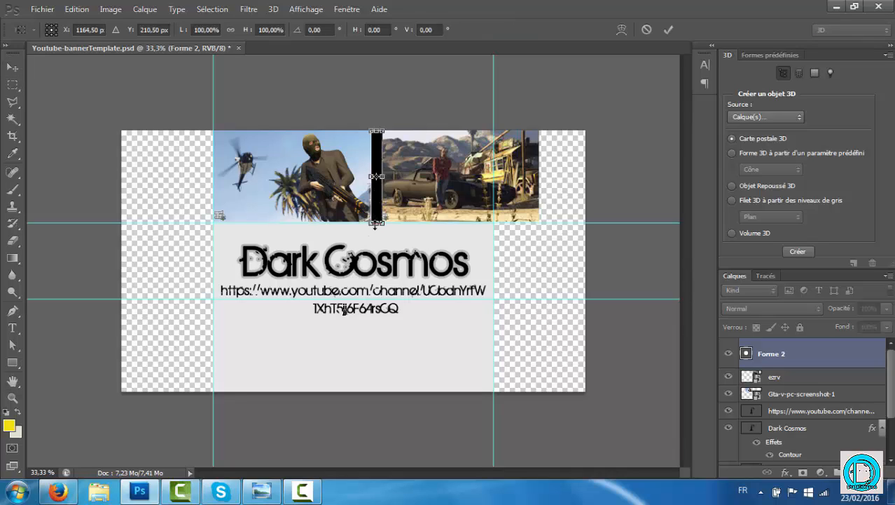
{"action": "left_click_drag", "start_coordinate": [372, 238], "coordinate": [364, 235]}
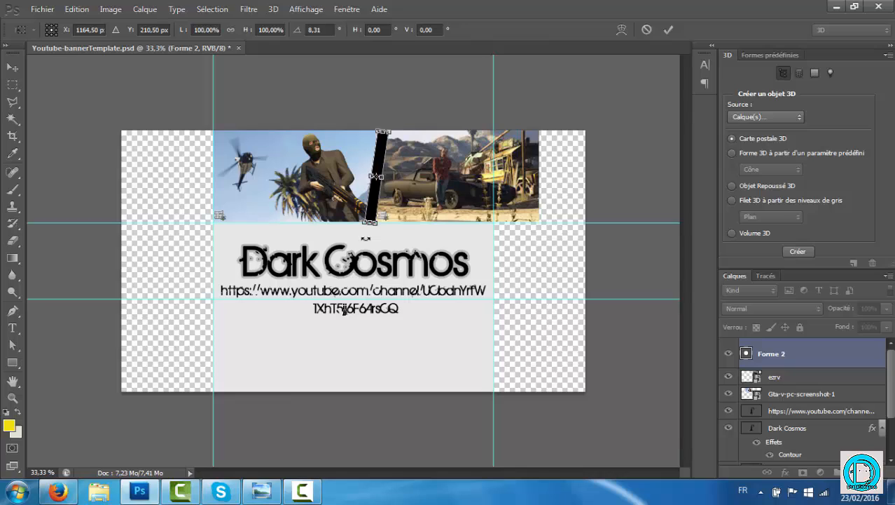
{"action": "left_click_drag", "start_coordinate": [381, 160], "coordinate": [378, 158]}
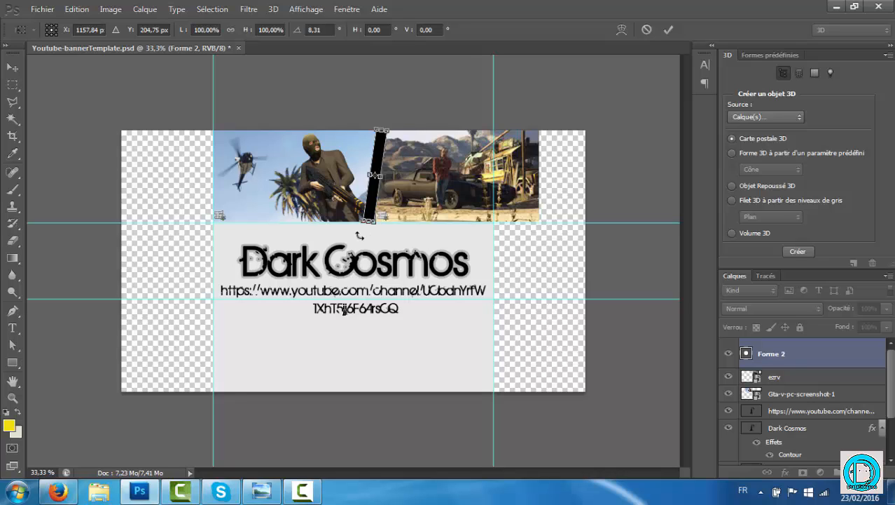
{"action": "right_click", "coordinate": [371, 202]}
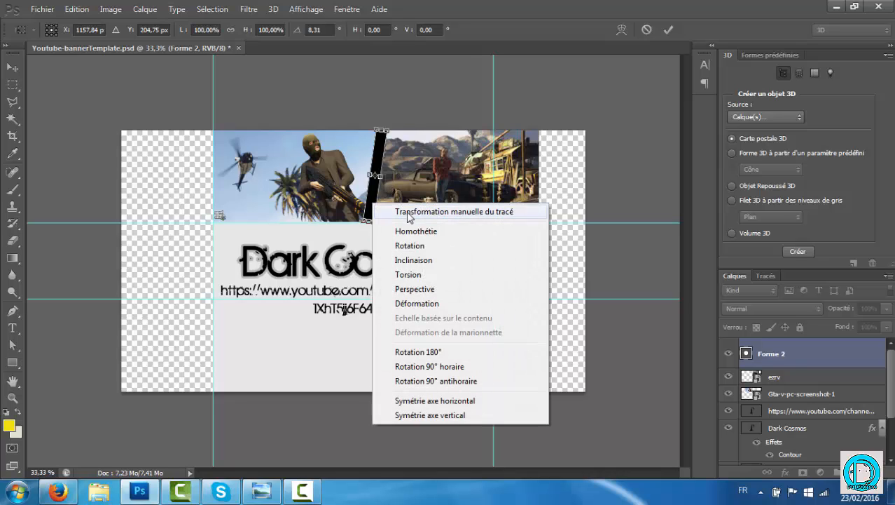
{"action": "left_click", "coordinate": [345, 233]}
{"action": "left_click", "coordinate": [12, 67]}
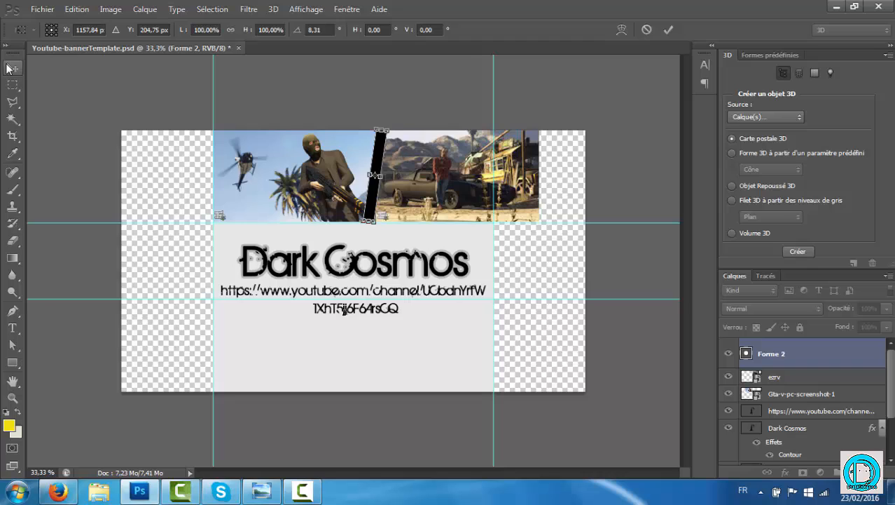
{"action": "left_click", "coordinate": [427, 187]}
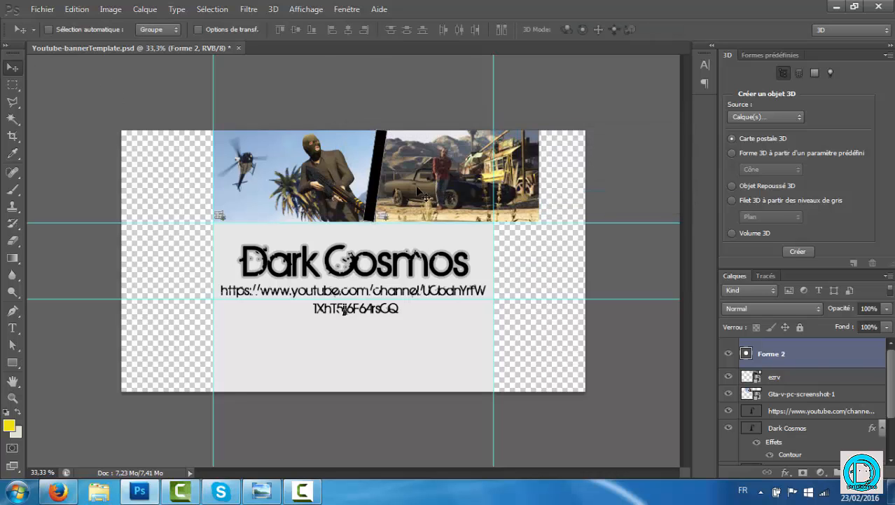
{"action": "left_click_drag", "start_coordinate": [382, 199], "coordinate": [373, 191]}
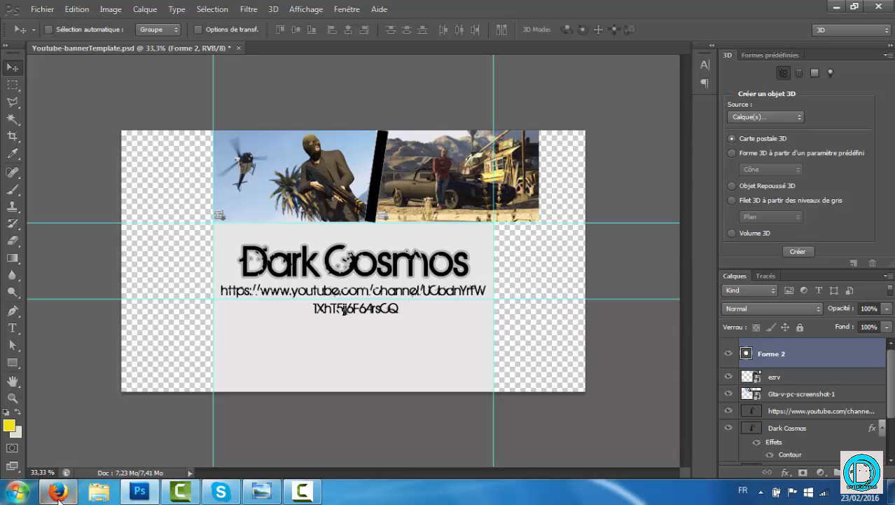
{"action": "left_click", "coordinate": [42, 9]}
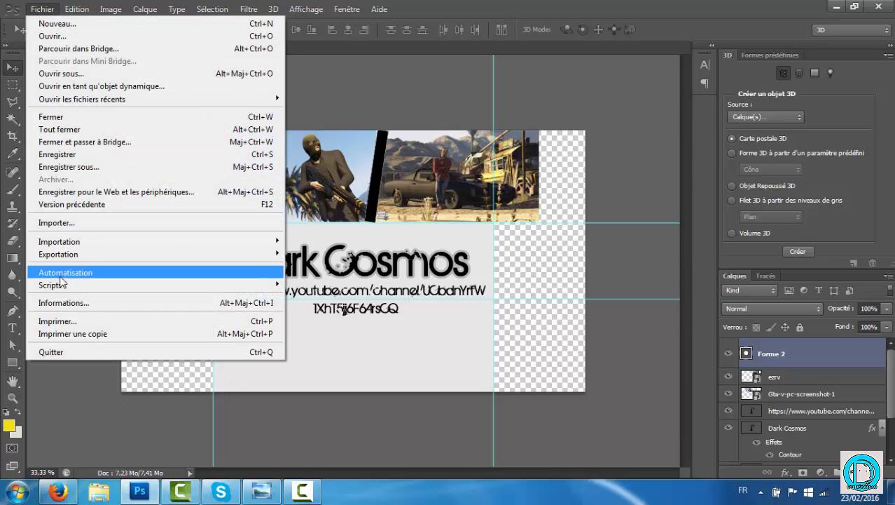
{"action": "mouse_move", "coordinate": [60, 285]}
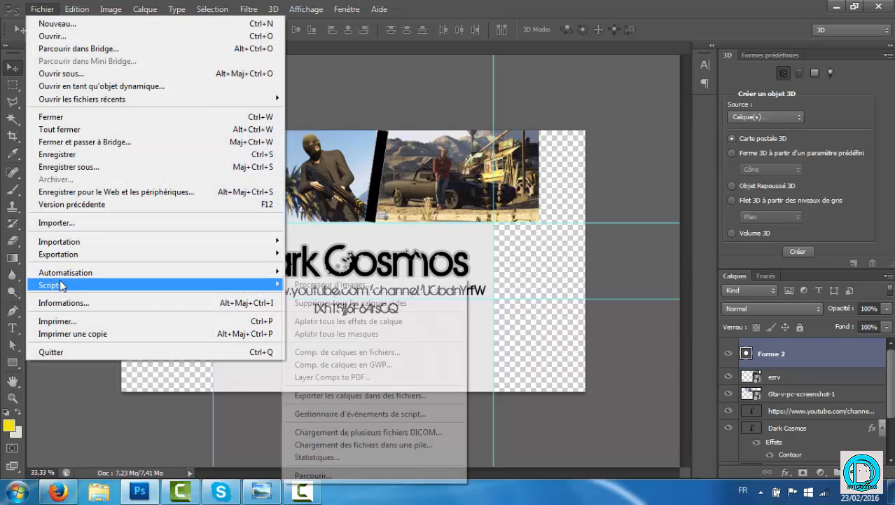
{"action": "left_click", "coordinate": [535, 349]}
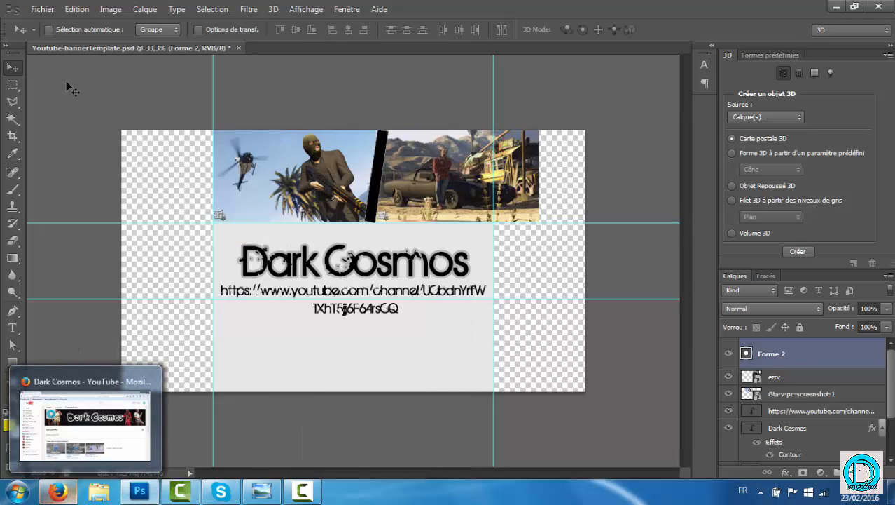
Place the gtav-franklin image from the personnage folder into the banner document.
{"action": "left_click", "coordinate": [42, 8]}
{"action": "left_click", "coordinate": [74, 224]}
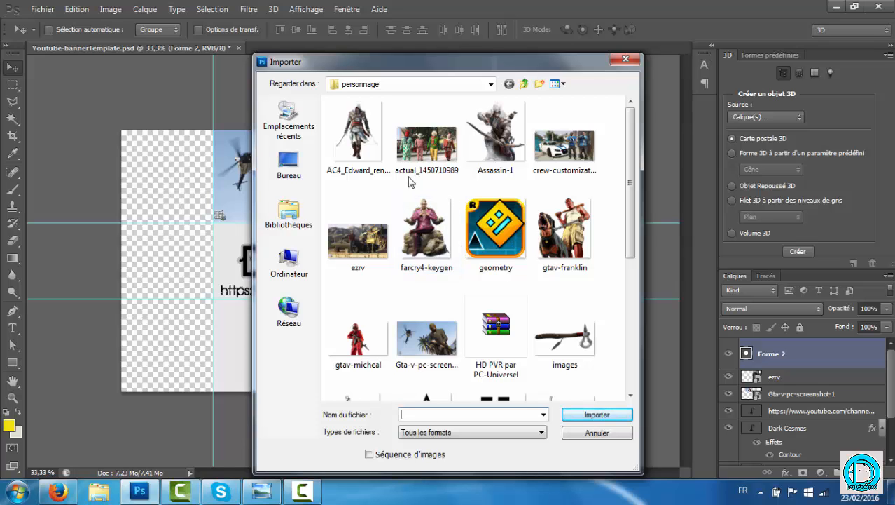
{"action": "left_click", "coordinate": [565, 231]}
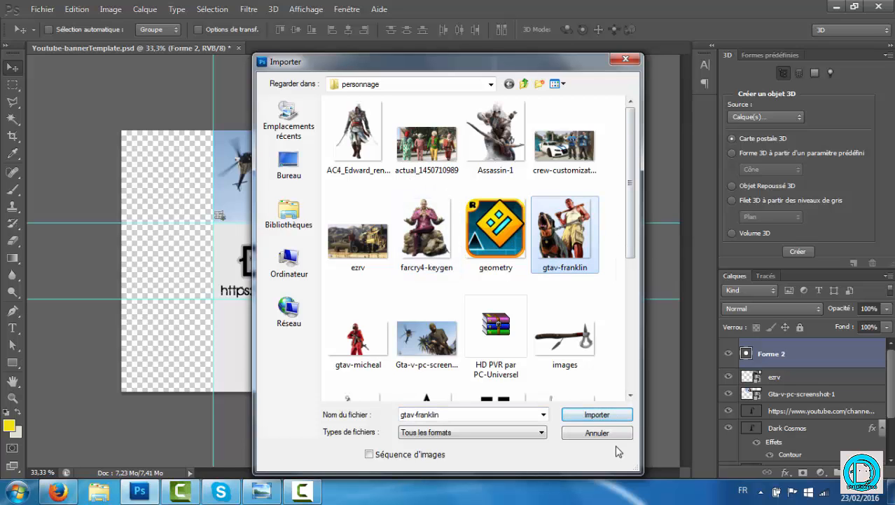
{"action": "left_click", "coordinate": [599, 415]}
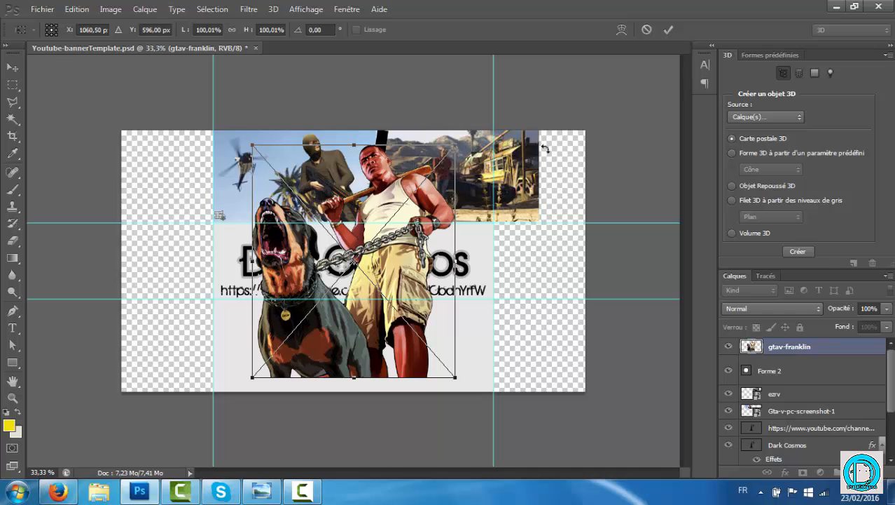
Scale the gtav-franklin character to about 40% and fit it into the grey rectangle's lower-left corner.
{"action": "left_click_drag", "start_coordinate": [456, 145], "coordinate": [322, 301]}
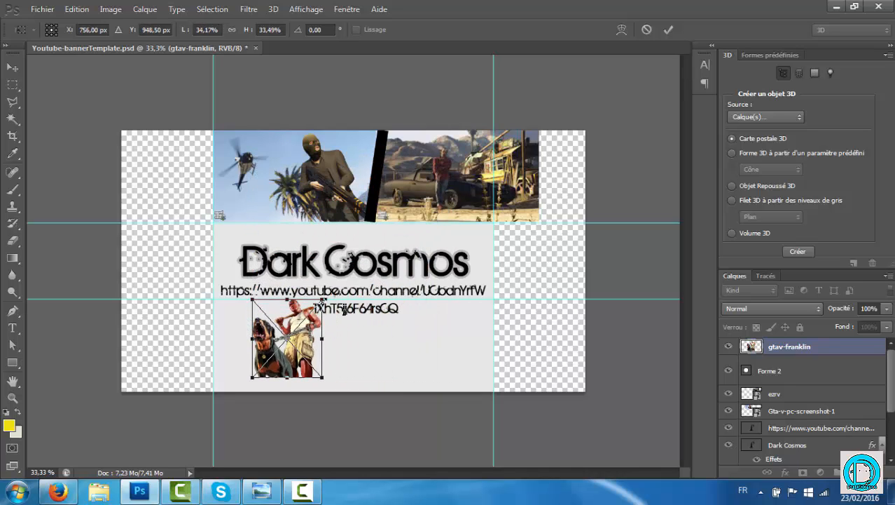
{"action": "left_click_drag", "start_coordinate": [295, 370], "coordinate": [257, 384]}
{"action": "left_click_drag", "start_coordinate": [256, 334], "coordinate": [256, 335]}
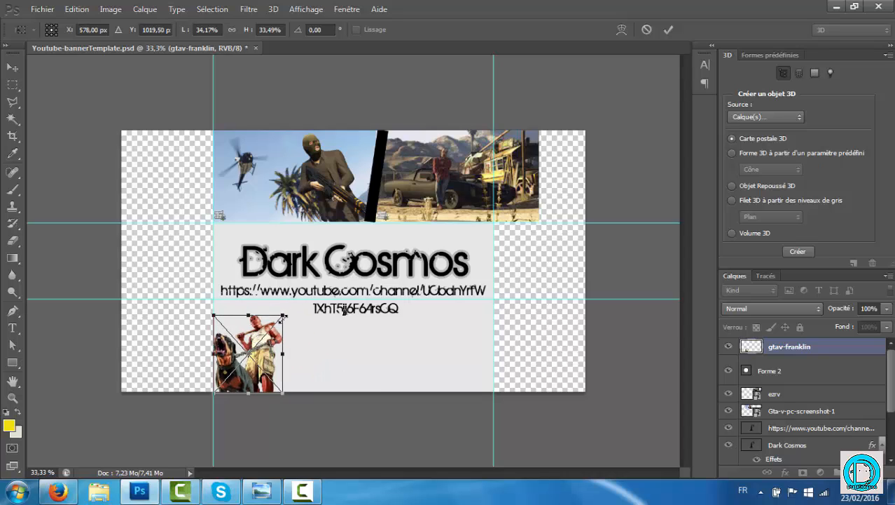
{"action": "left_click_drag", "start_coordinate": [286, 309], "coordinate": [291, 303]}
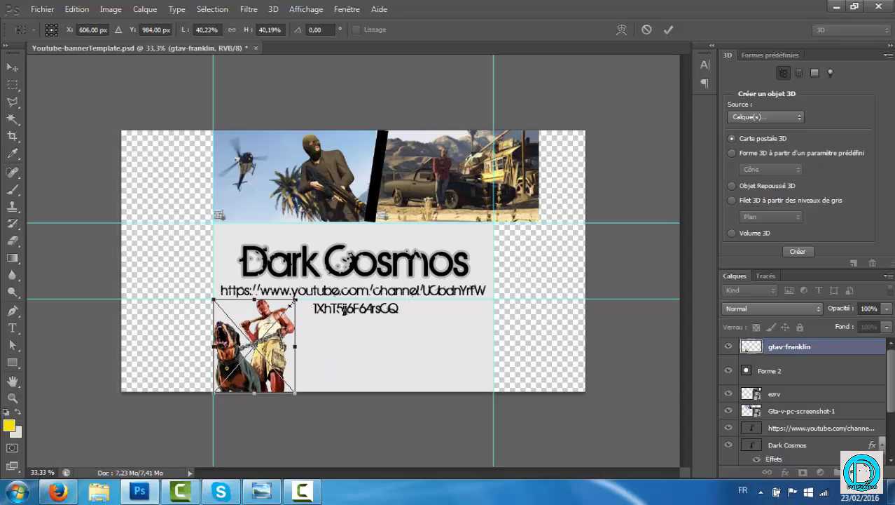
{"action": "right_click", "coordinate": [247, 151]}
{"action": "left_click", "coordinate": [338, 162]}
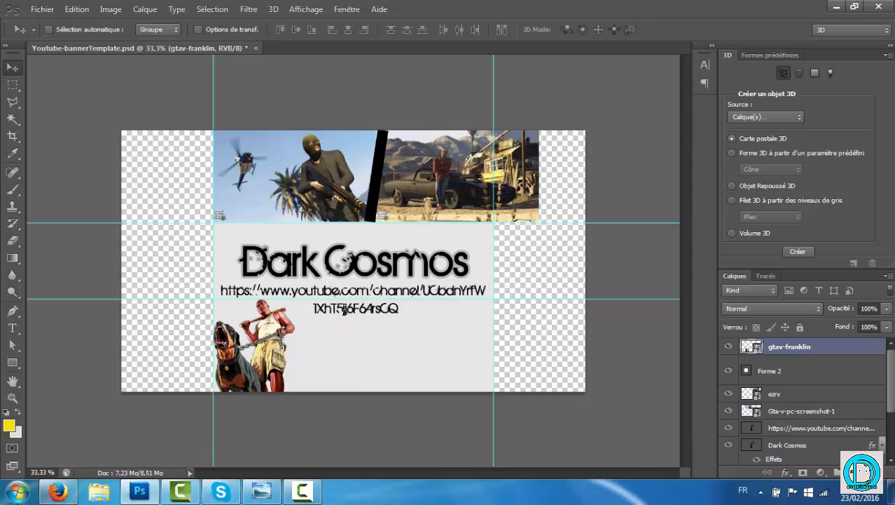
Place the gtav-micheal image from the personnage folder into the banner document.
{"action": "left_click", "coordinate": [42, 9]}
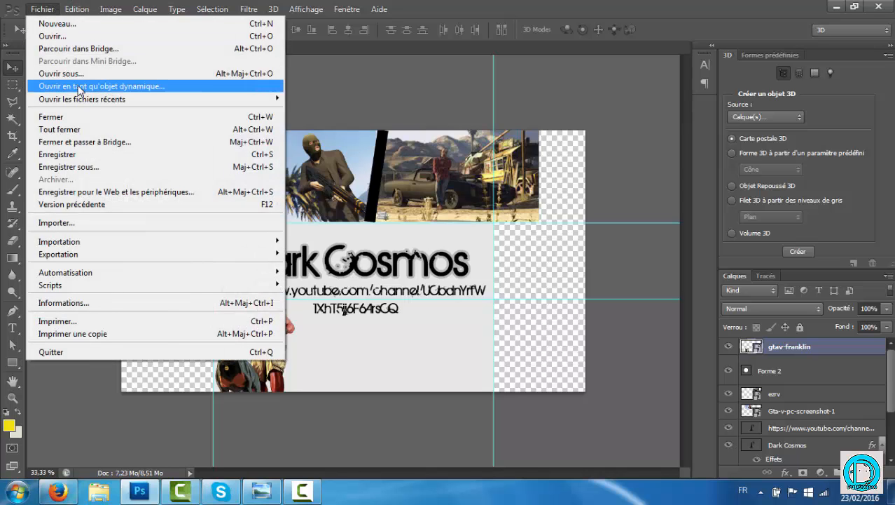
{"action": "left_click", "coordinate": [70, 223]}
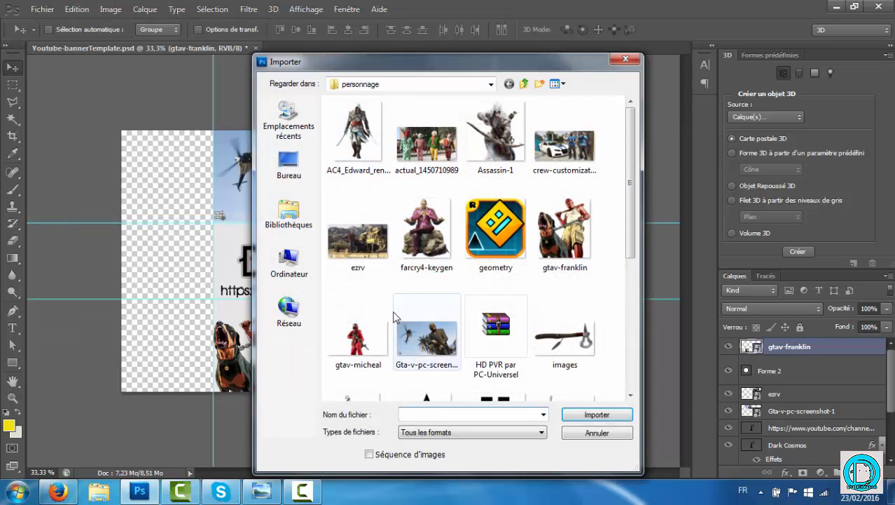
{"action": "left_click", "coordinate": [358, 336]}
{"action": "left_click", "coordinate": [597, 415]}
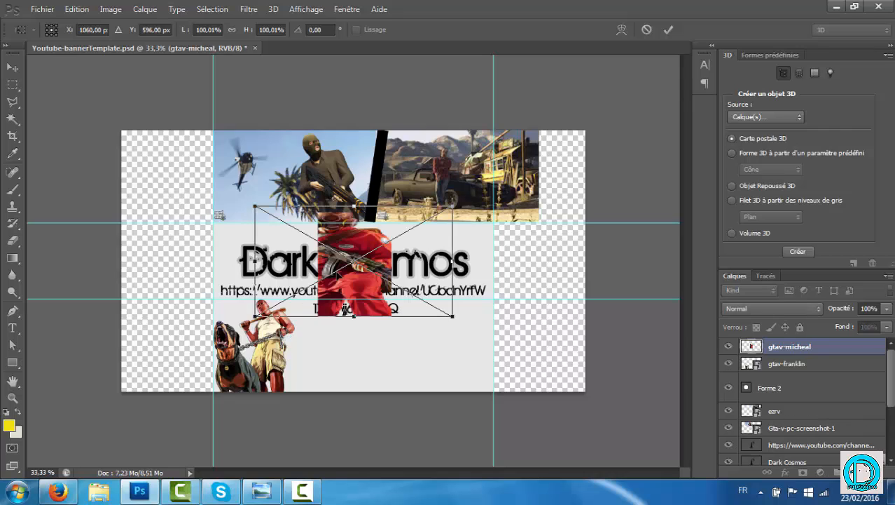
Shrink the gtav-micheal character and move it into the grey rectangle's lower-right corner.
{"action": "left_click_drag", "start_coordinate": [359, 250], "coordinate": [361, 325]}
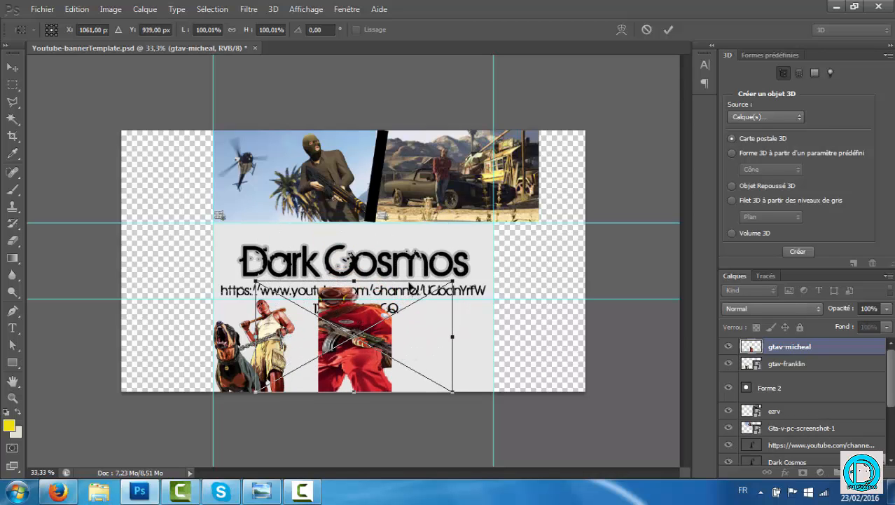
{"action": "left_click_drag", "start_coordinate": [453, 281], "coordinate": [412, 306]}
{"action": "right_click", "coordinate": [344, 131]}
{"action": "left_click", "coordinate": [387, 140]}
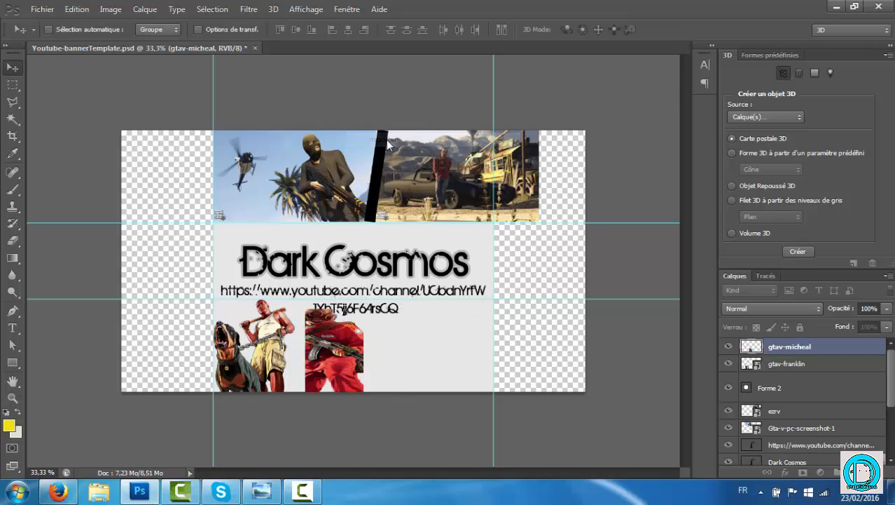
{"action": "left_click_drag", "start_coordinate": [337, 323], "coordinate": [470, 348]}
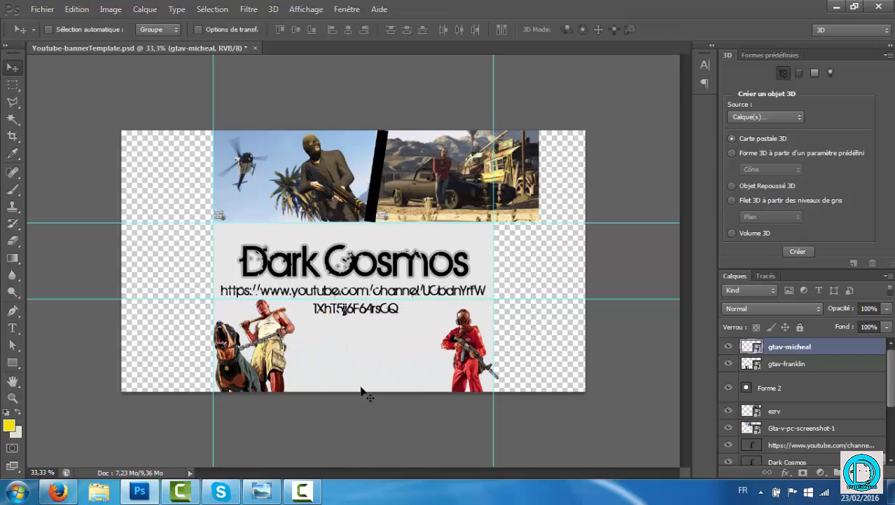
Place the trev image from the personnage folder into the banner document.
{"action": "left_click", "coordinate": [42, 9]}
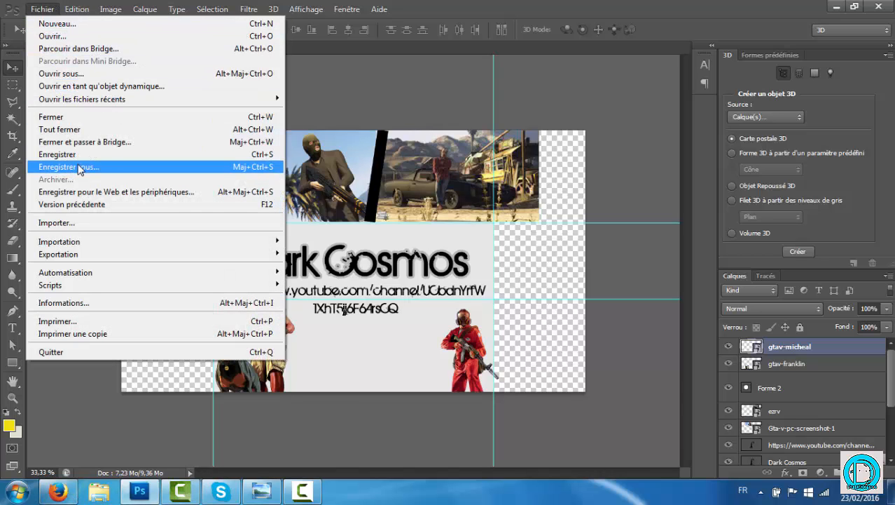
{"action": "left_click", "coordinate": [82, 224]}
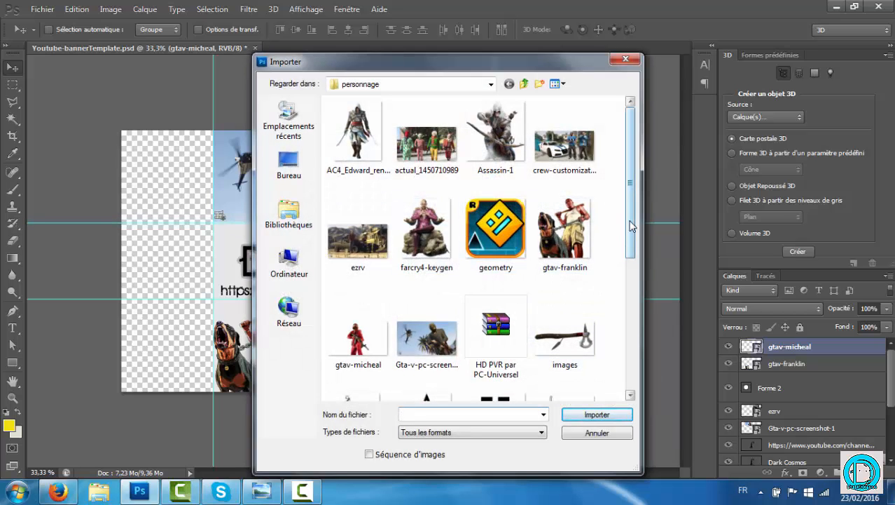
{"action": "left_click_drag", "start_coordinate": [630, 241], "coordinate": [631, 346]}
{"action": "left_click", "coordinate": [496, 315]}
{"action": "left_click", "coordinate": [597, 414]}
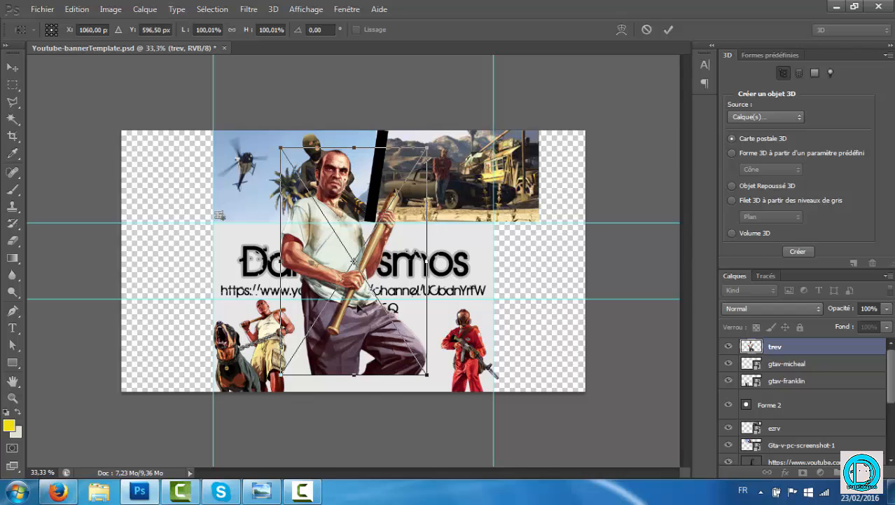
Scale the trev character to about 34% and place it at the grey rectangle's lower edge between the other two characters.
{"action": "left_click_drag", "start_coordinate": [358, 309], "coordinate": [374, 324]}
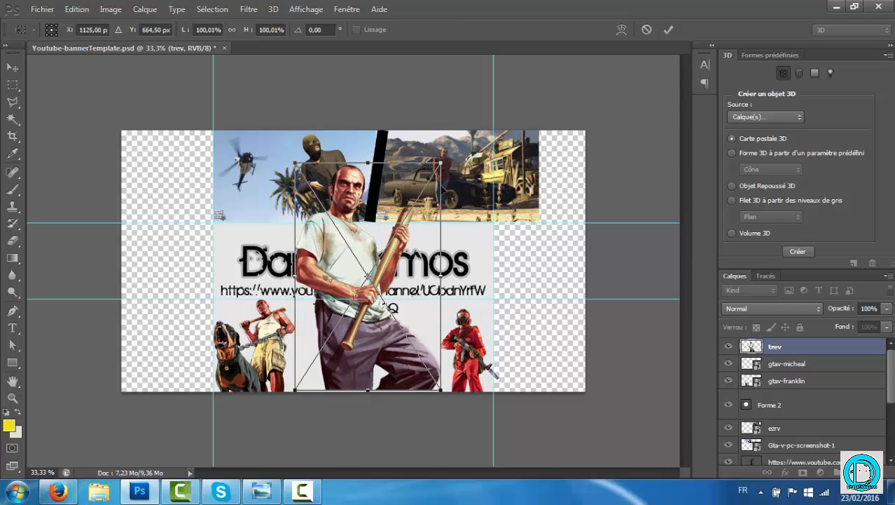
{"action": "left_click_drag", "start_coordinate": [442, 159], "coordinate": [345, 321]}
{"action": "left_click_drag", "start_coordinate": [334, 357], "coordinate": [359, 365]}
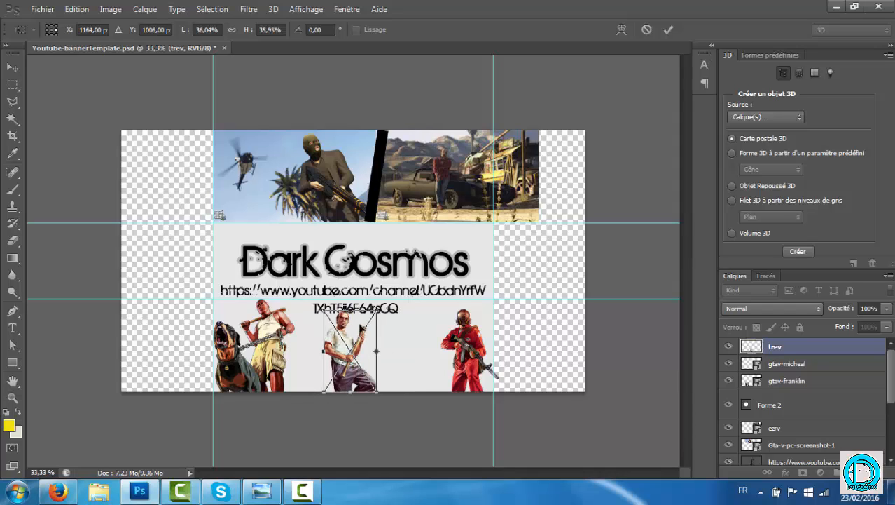
{"action": "left_click_drag", "start_coordinate": [374, 313], "coordinate": [352, 344]}
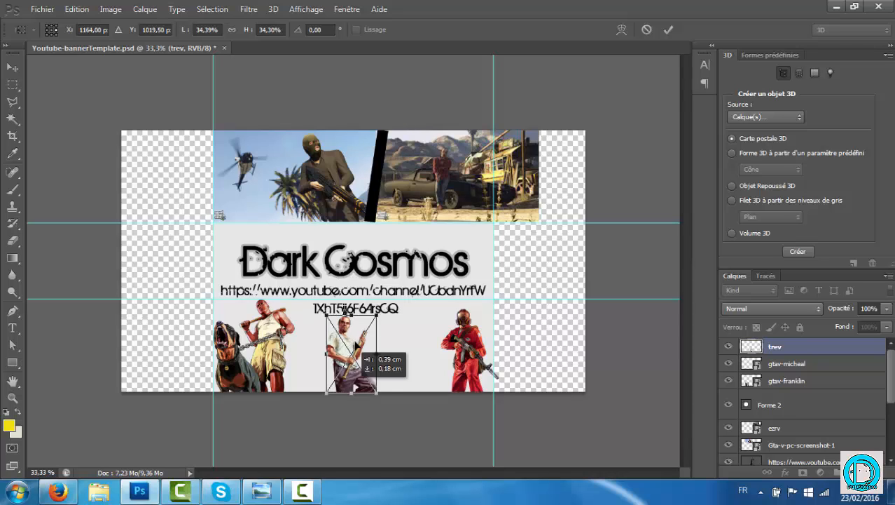
{"action": "right_click", "coordinate": [355, 351]}
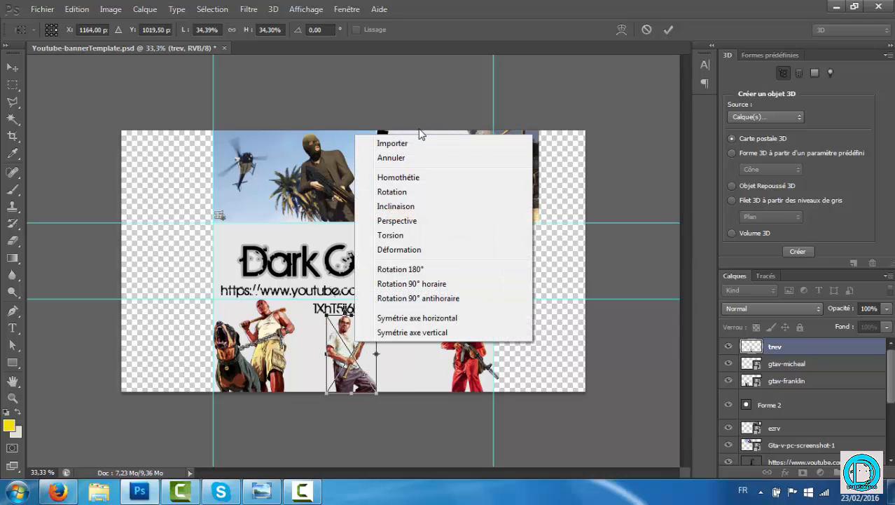
{"action": "left_click", "coordinate": [418, 138]}
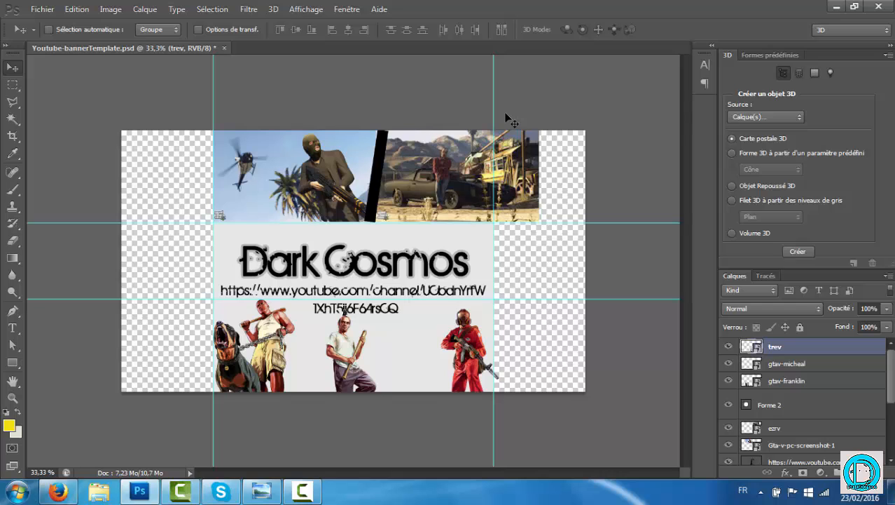
Examine the Dark Cosmos logo in Windows Photo Viewer and the current banner on the YouTube channel page in Firefox, comparing with the Photoshop banner.
{"action": "left_click", "coordinate": [261, 490]}
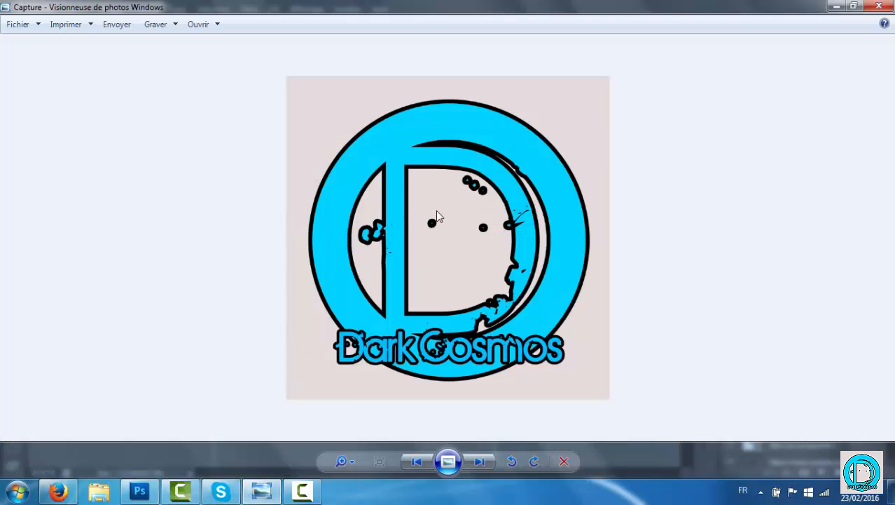
{"action": "left_click", "coordinate": [837, 6]}
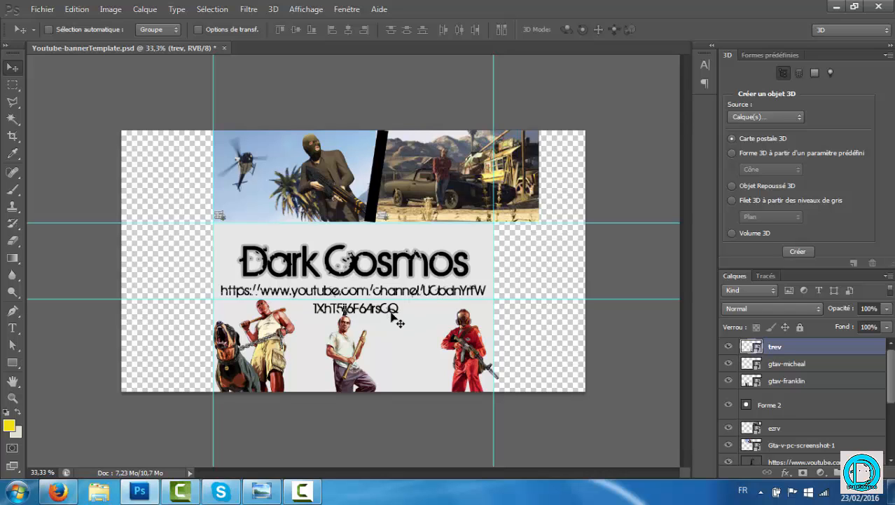
{"action": "left_click", "coordinate": [58, 491]}
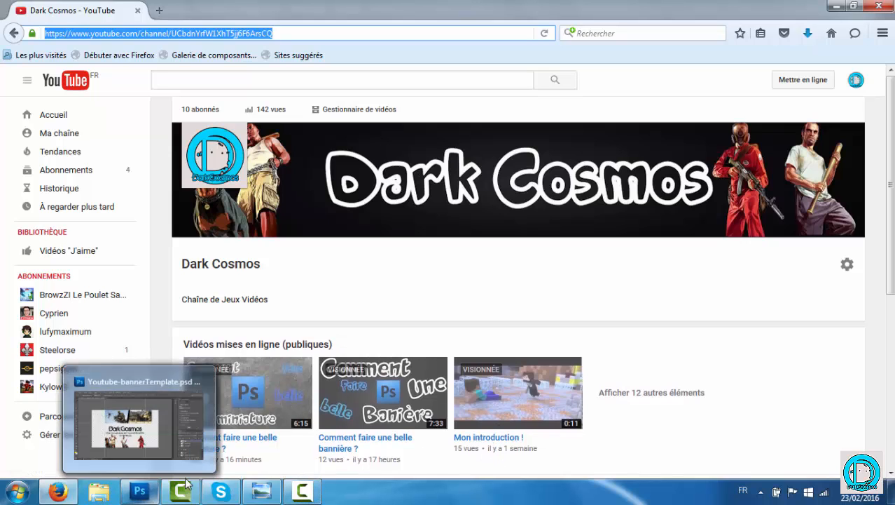
{"action": "mouse_move", "coordinate": [262, 499]}
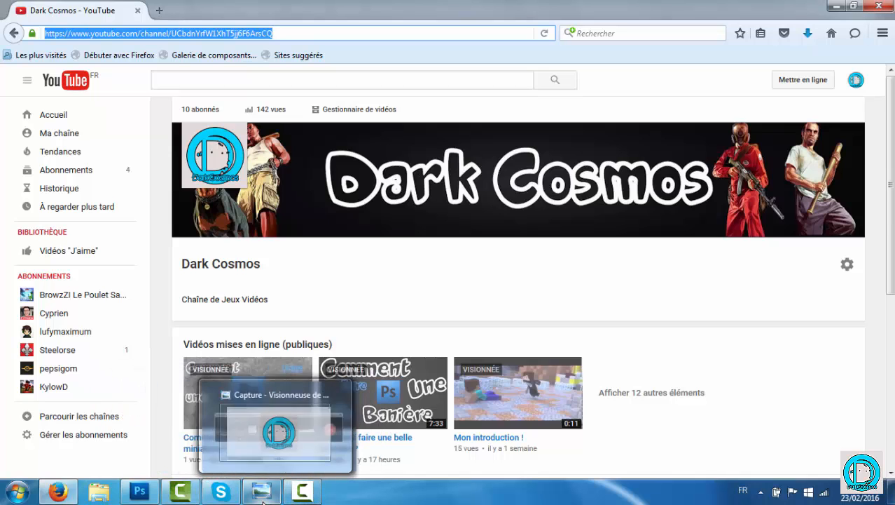
{"action": "left_click", "coordinate": [139, 491]}
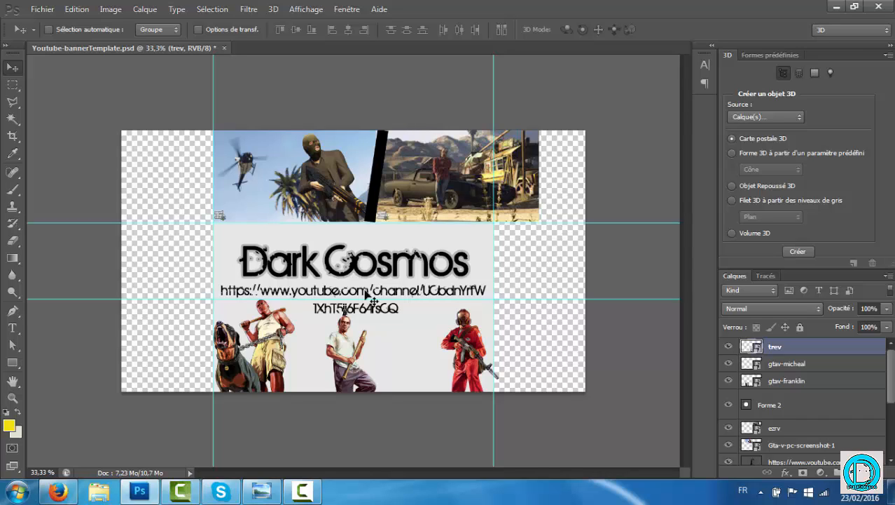
{"action": "left_click", "coordinate": [58, 493]}
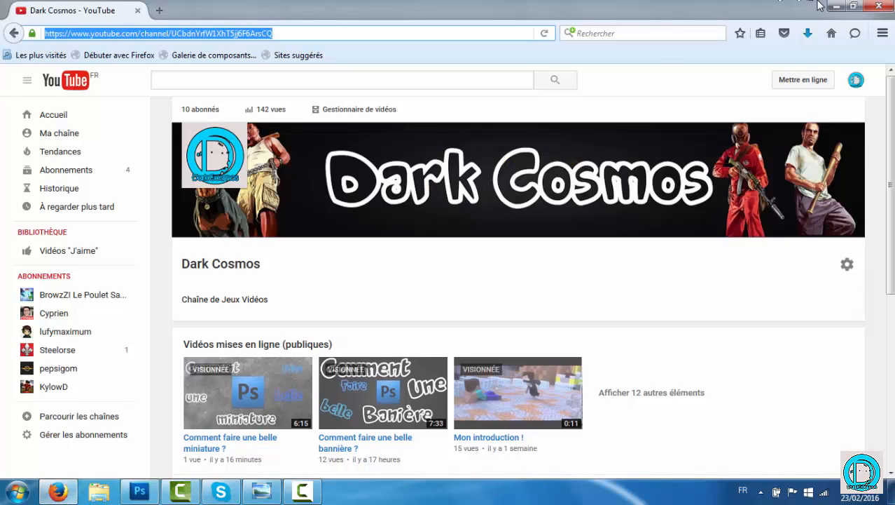